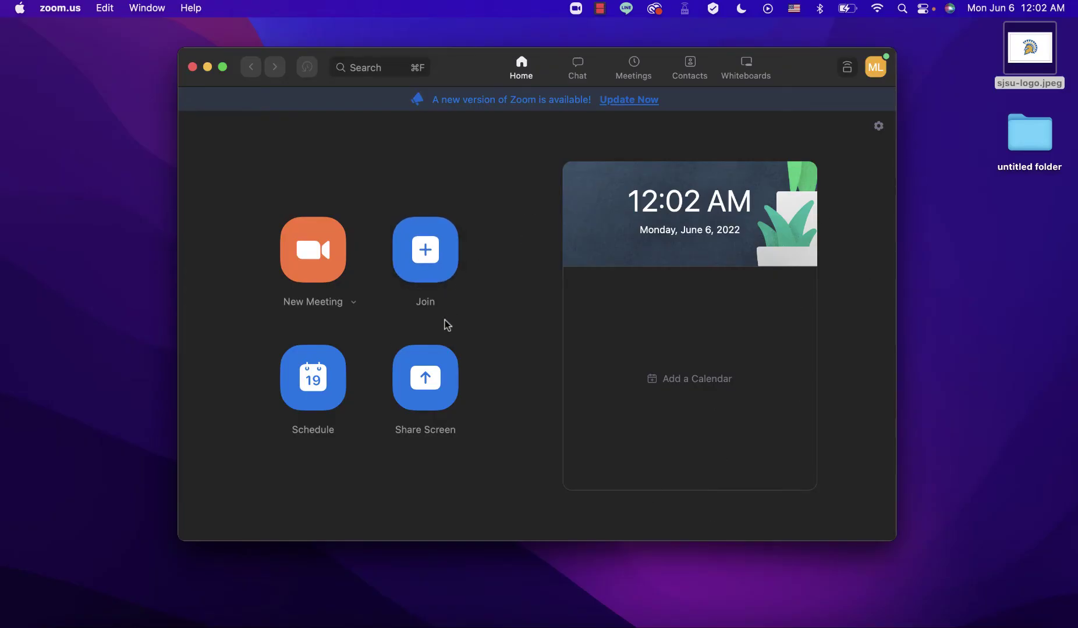
Check for a Zoom update but decline installing it, then create a new blank whiteboard
{"action": "left_click", "coordinate": [881, 76]}
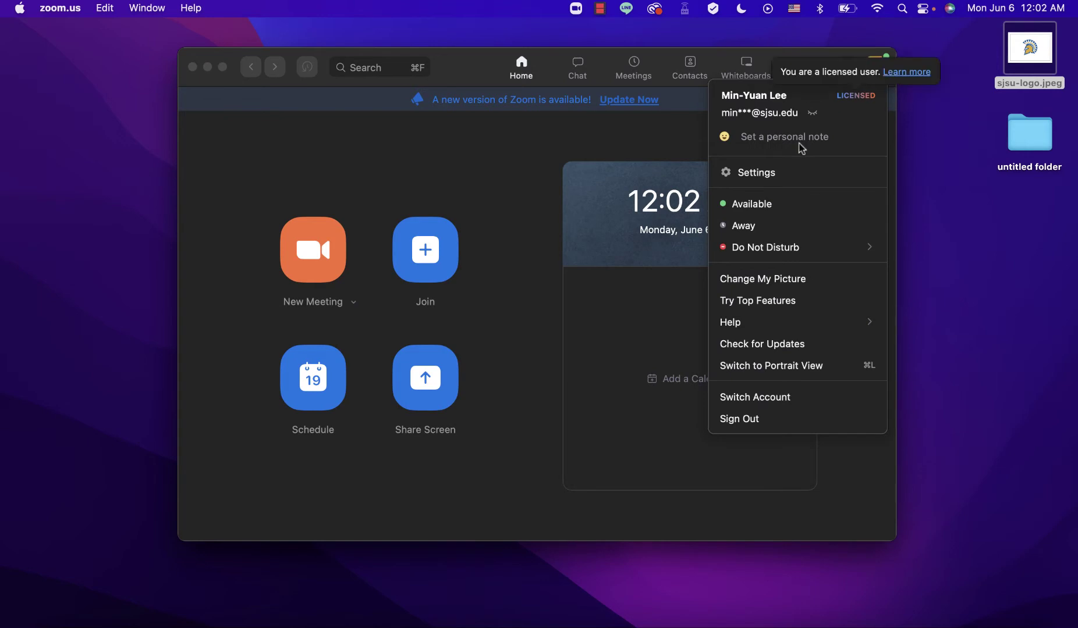
{"action": "left_click", "coordinate": [764, 346]}
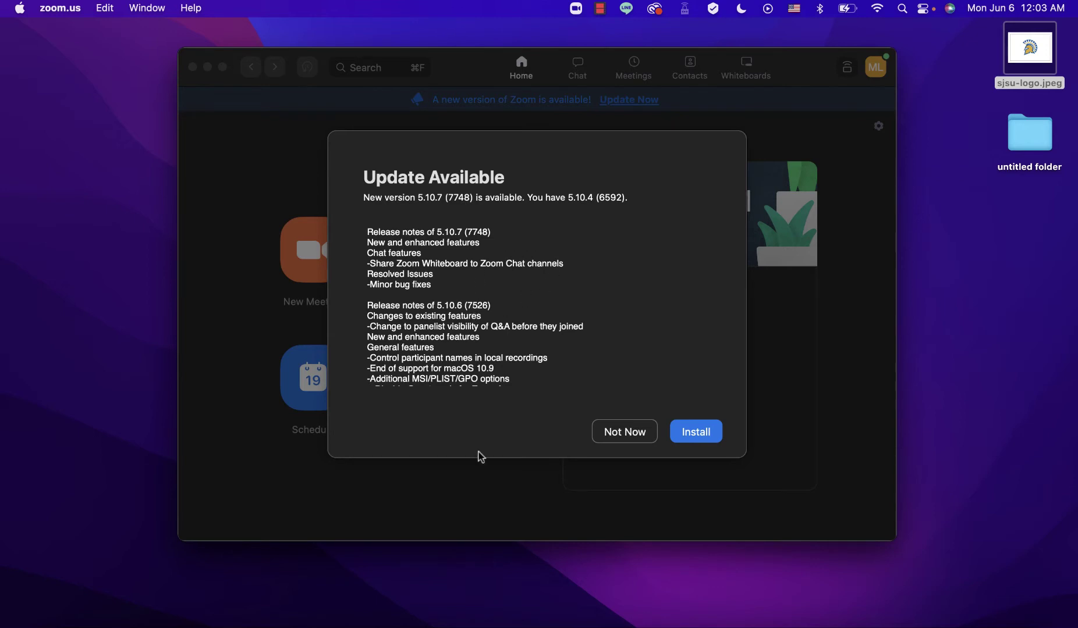
{"action": "left_click", "coordinate": [603, 436]}
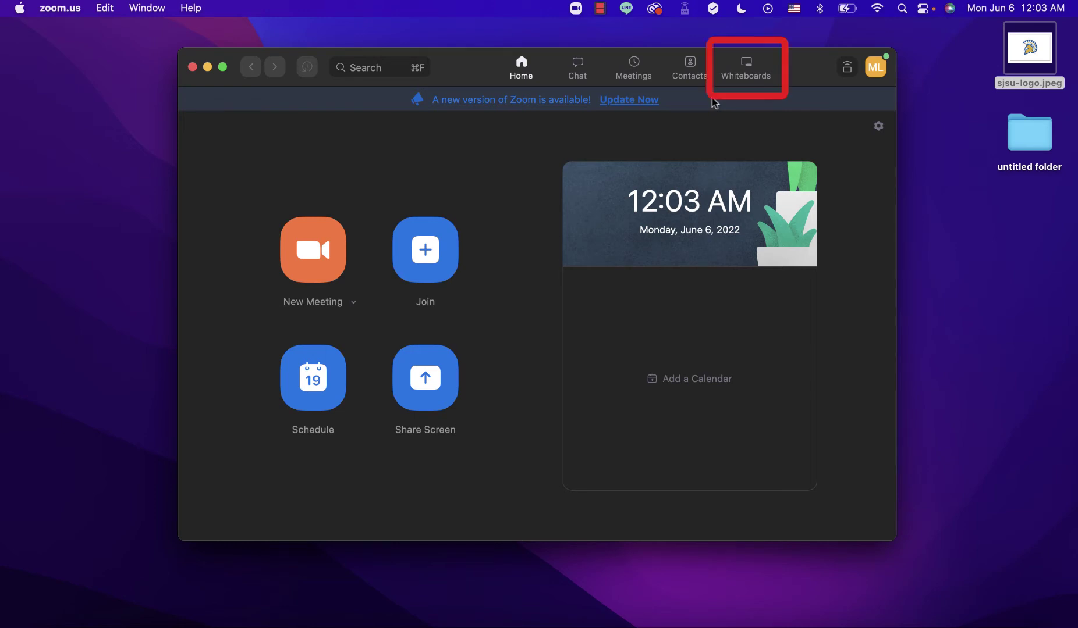
{"action": "left_click", "coordinate": [755, 75]}
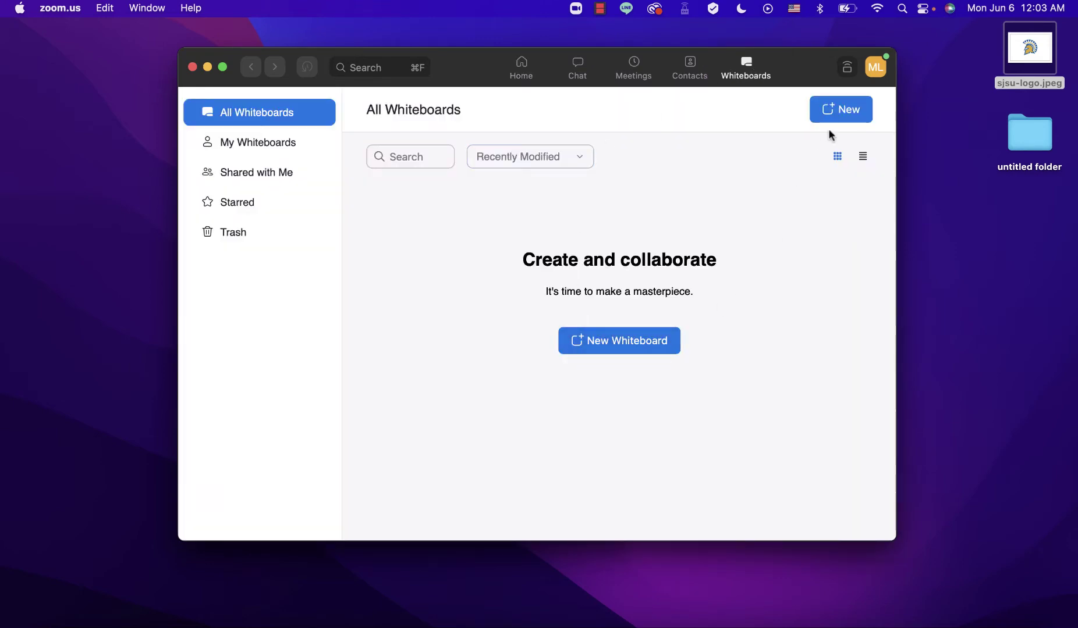
{"action": "left_click", "coordinate": [851, 111]}
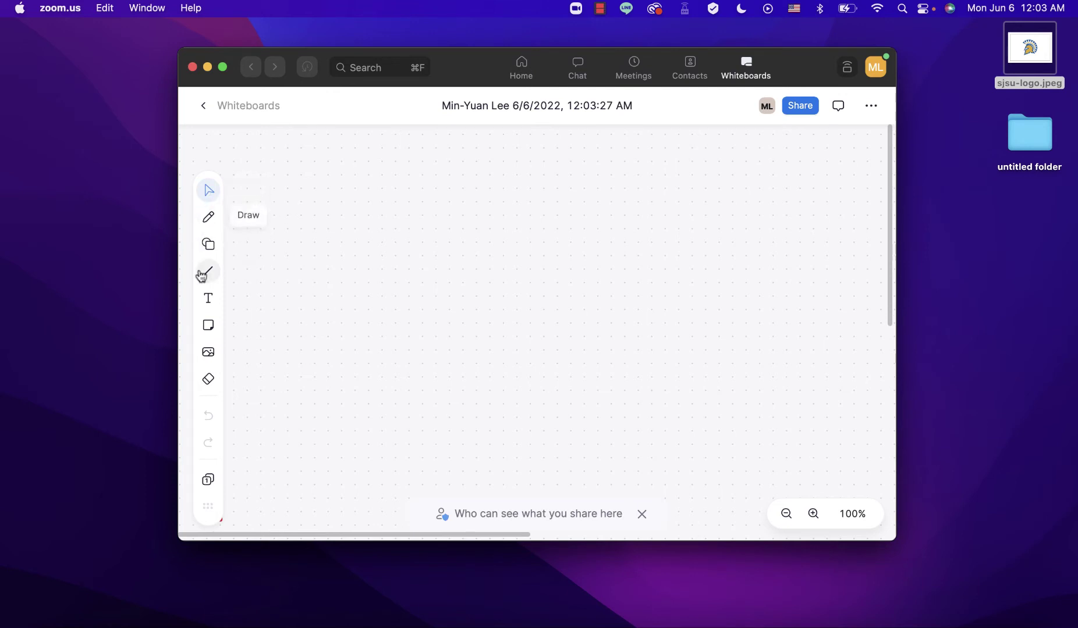
Draw a freehand zigzag stroke and place a rectangle at its left end
{"action": "left_click", "coordinate": [208, 217]}
{"action": "mouse_move", "coordinate": [346, 215]}
{"action": "left_mouse_down"}
{"action": "mouse_move", "coordinate": [442, 242]}
{"action": "mouse_move", "coordinate": [563, 255]}
{"action": "left_mouse_up"}
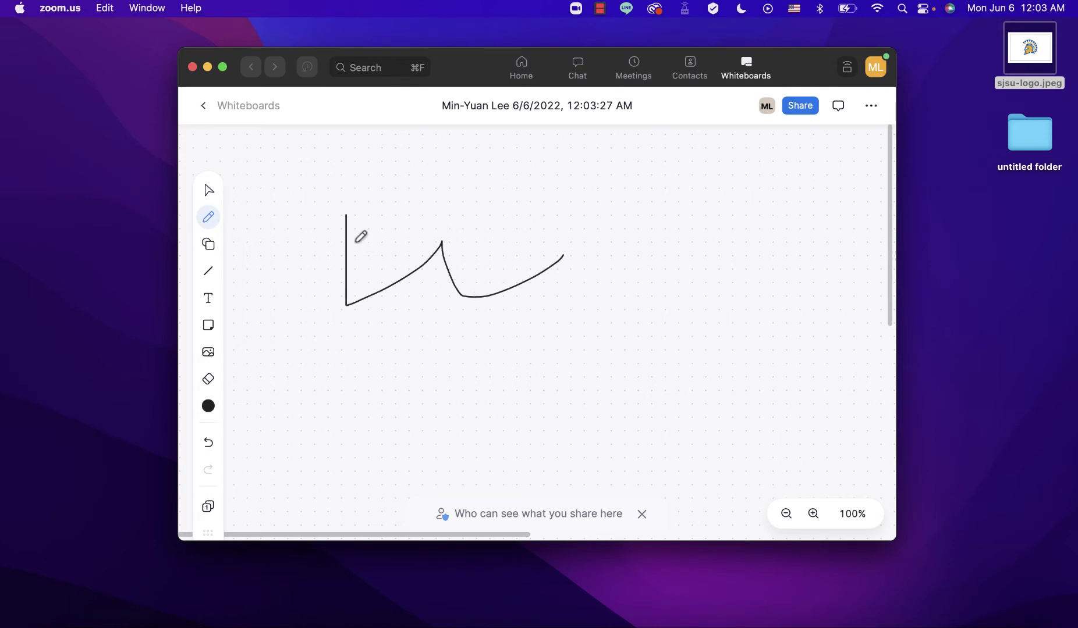
{"action": "left_click", "coordinate": [208, 244]}
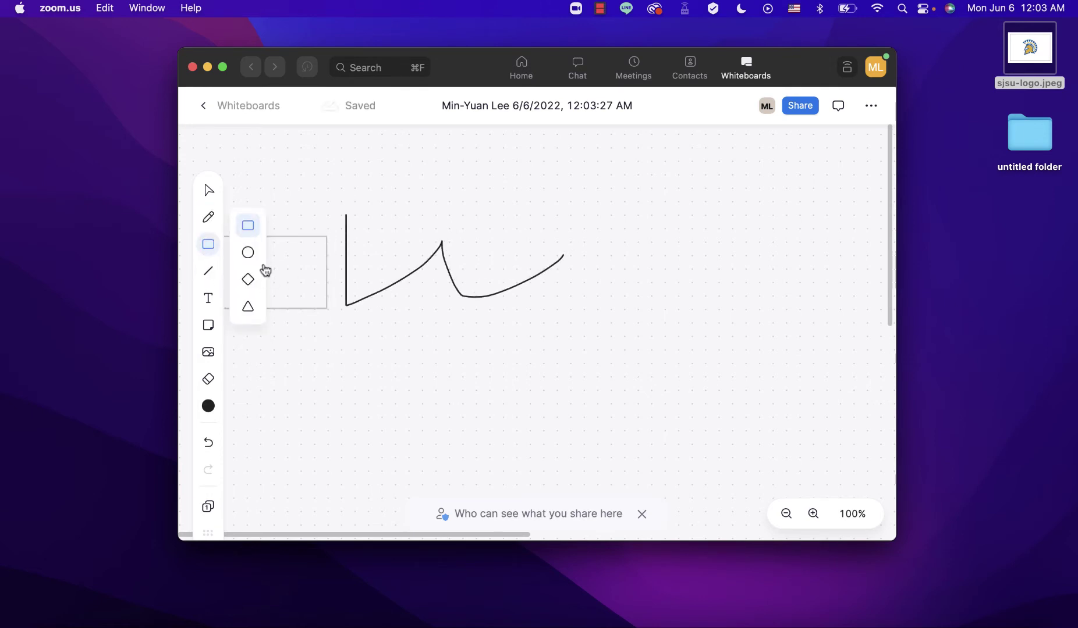
{"action": "left_click", "coordinate": [318, 267]}
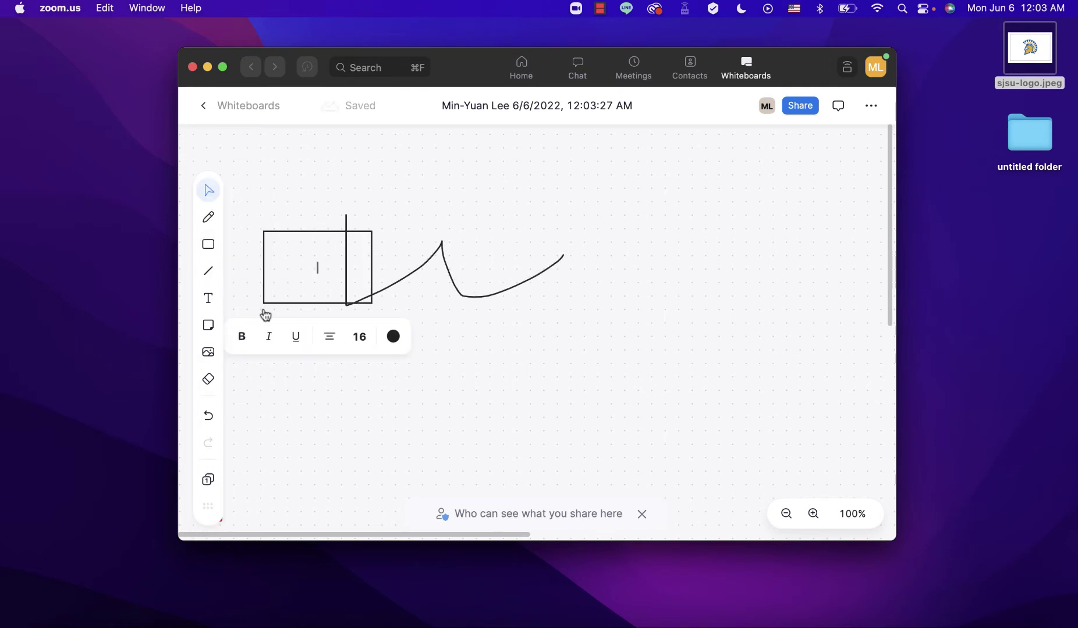
Add a sticky note below the stroke reading 'before the zoom meeting'
{"action": "left_click", "coordinate": [208, 325]}
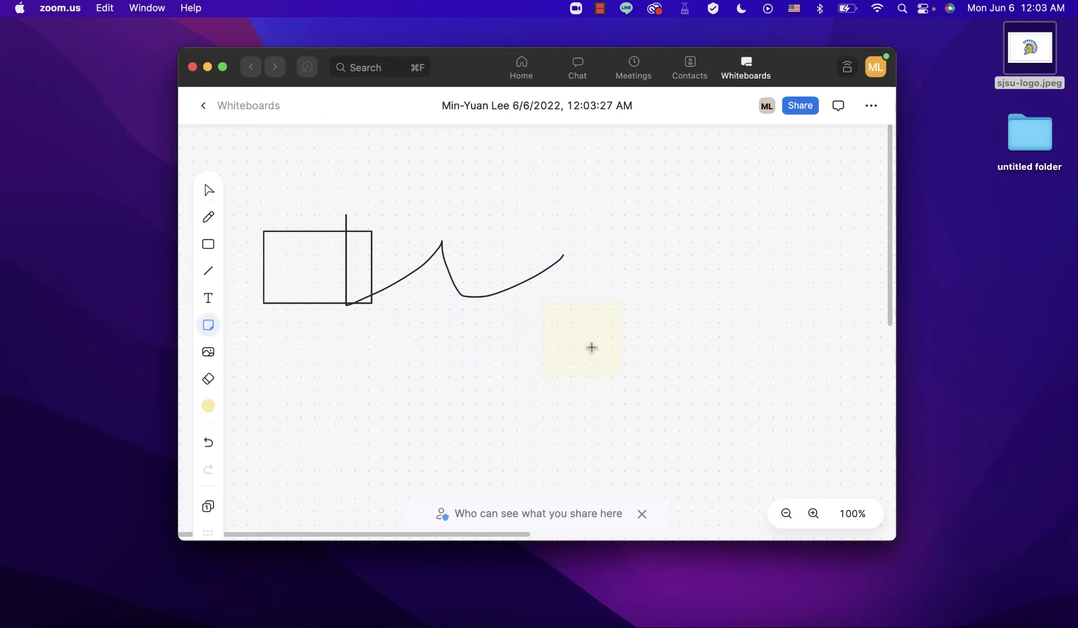
{"action": "left_click", "coordinate": [591, 348]}
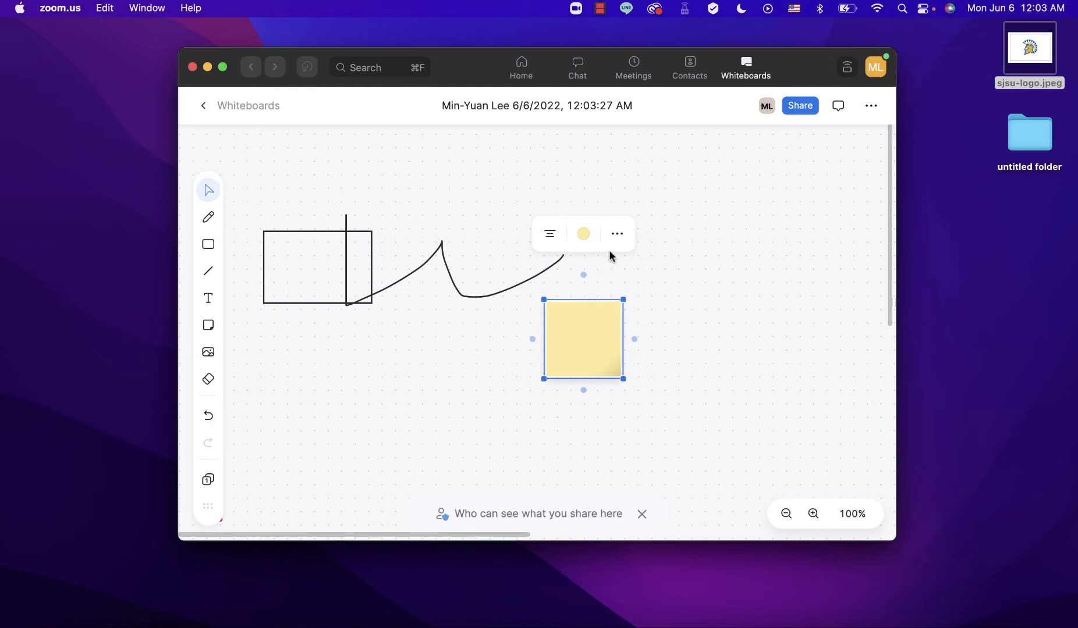
{"action": "type", "text": "before the x"}
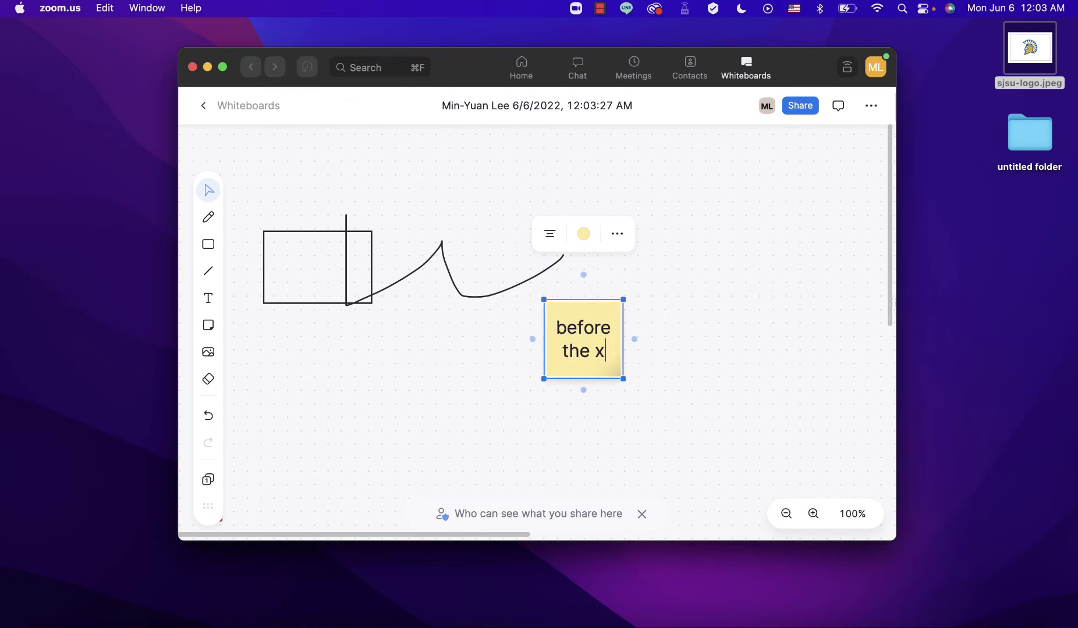
{"action": "key", "text": "BackSpace"}
{"action": "type", "text": "zoom me"}
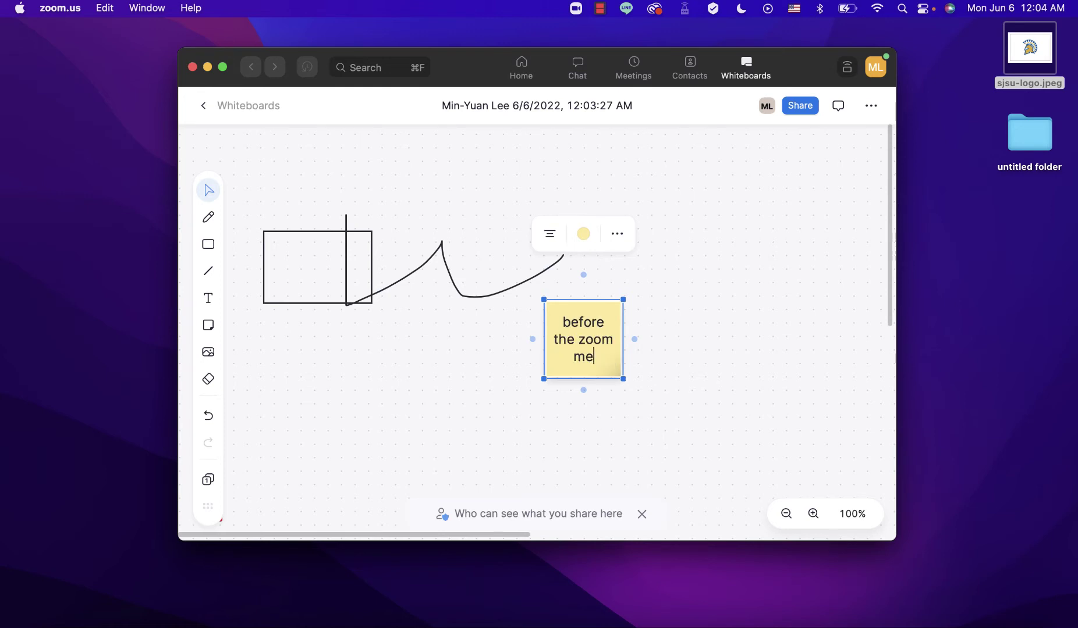
{"action": "type", "text": "eting"}
Change the sticky note's colour to purple
{"action": "left_click", "coordinate": [678, 361]}
{"action": "left_click", "coordinate": [580, 349]}
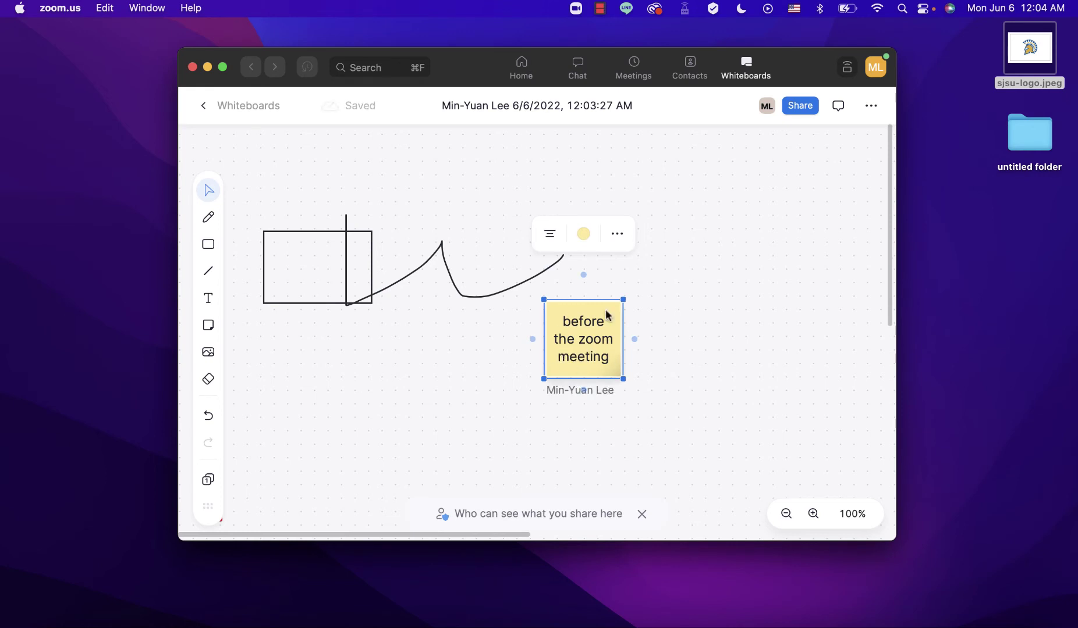
{"action": "left_click", "coordinate": [585, 237]}
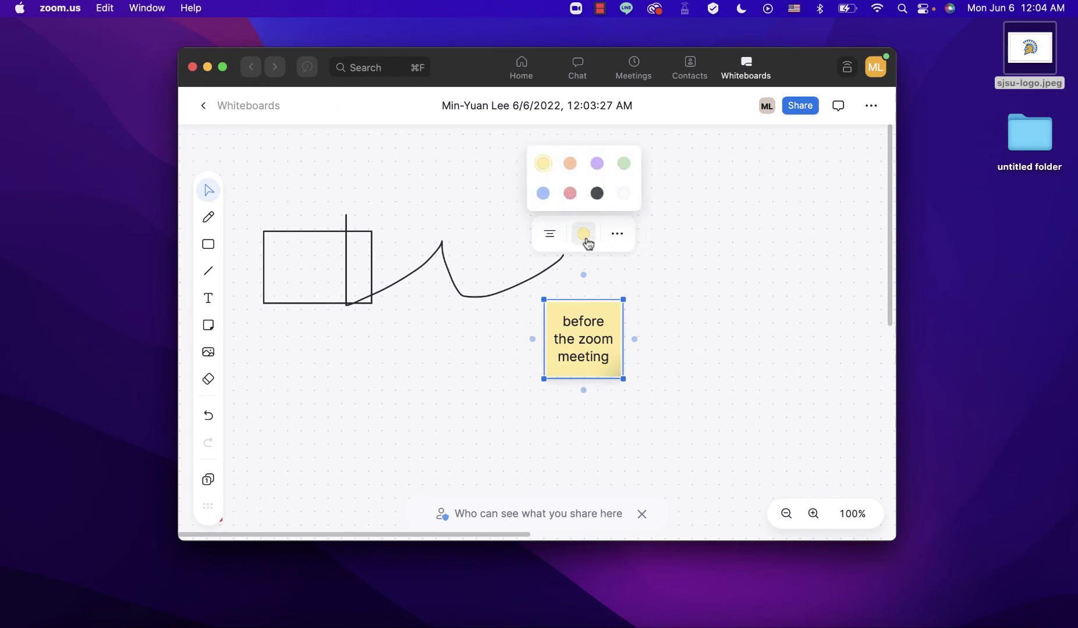
{"action": "left_click", "coordinate": [568, 197]}
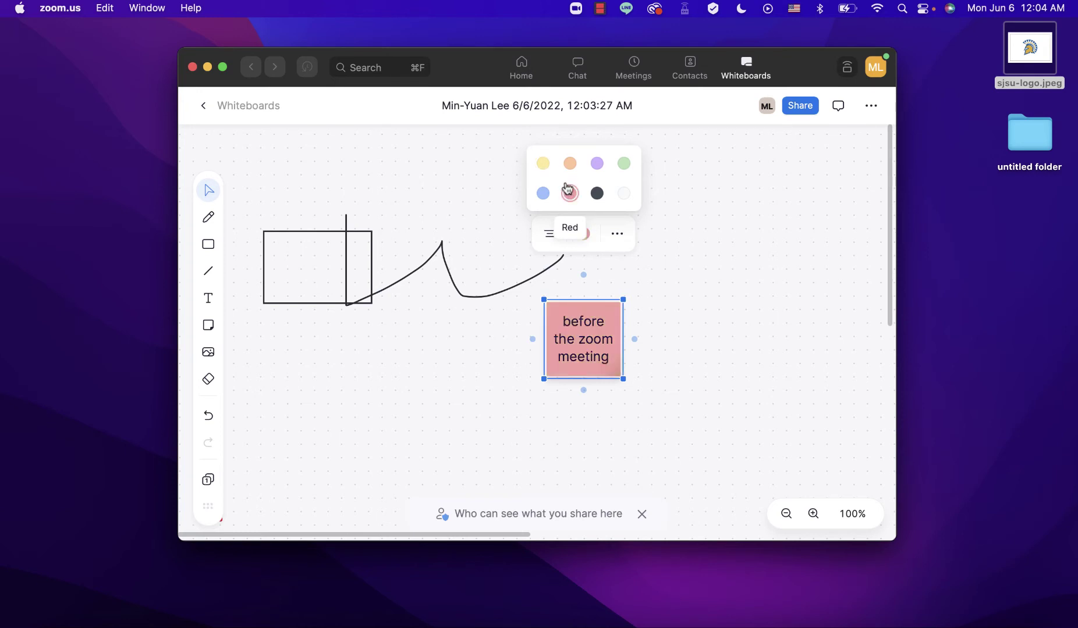
{"action": "left_click", "coordinate": [568, 164]}
{"action": "left_click", "coordinate": [594, 163]}
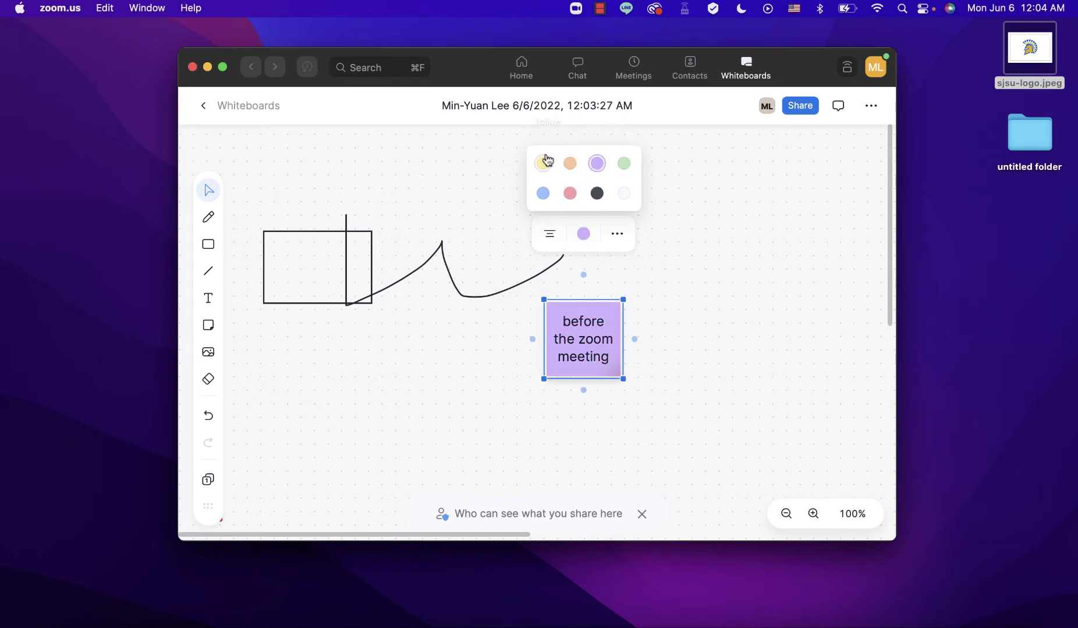
Check the note's More actions, then bring up the whiteboard's pages overview
{"action": "left_click", "coordinate": [618, 235]}
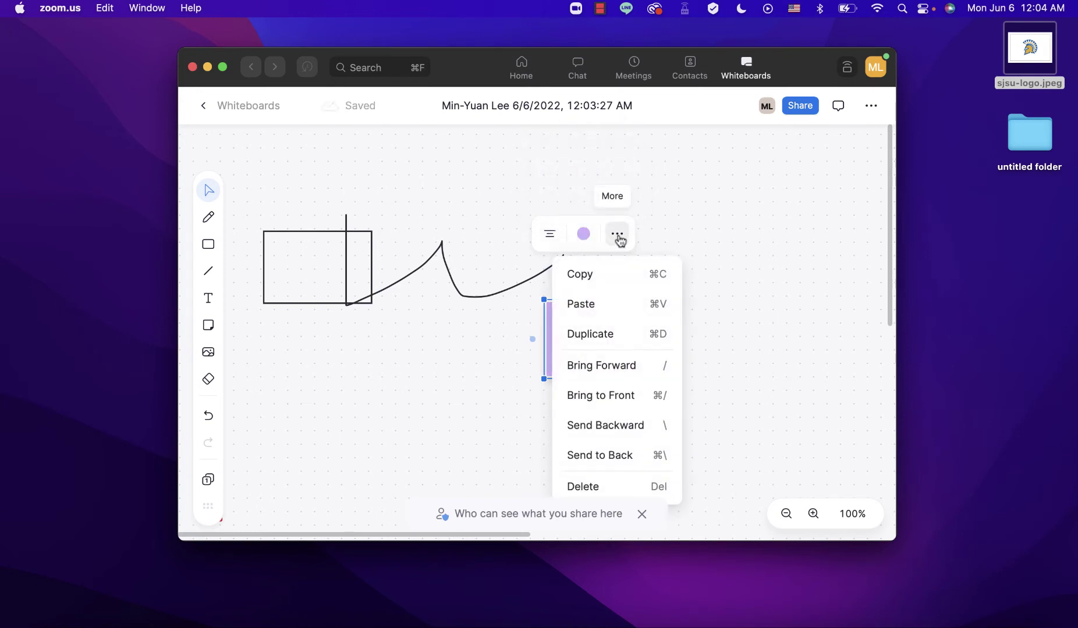
{"action": "left_click", "coordinate": [689, 224]}
{"action": "left_click", "coordinate": [208, 481]}
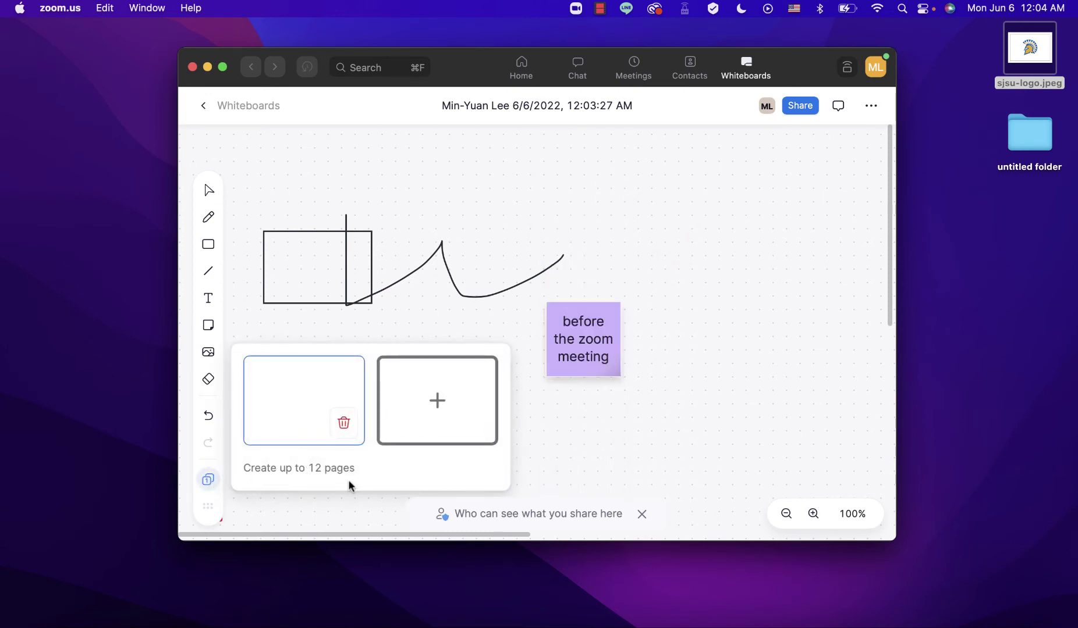
Close the pages overview and pan the board to shift the drawing left
{"action": "left_click", "coordinate": [731, 331]}
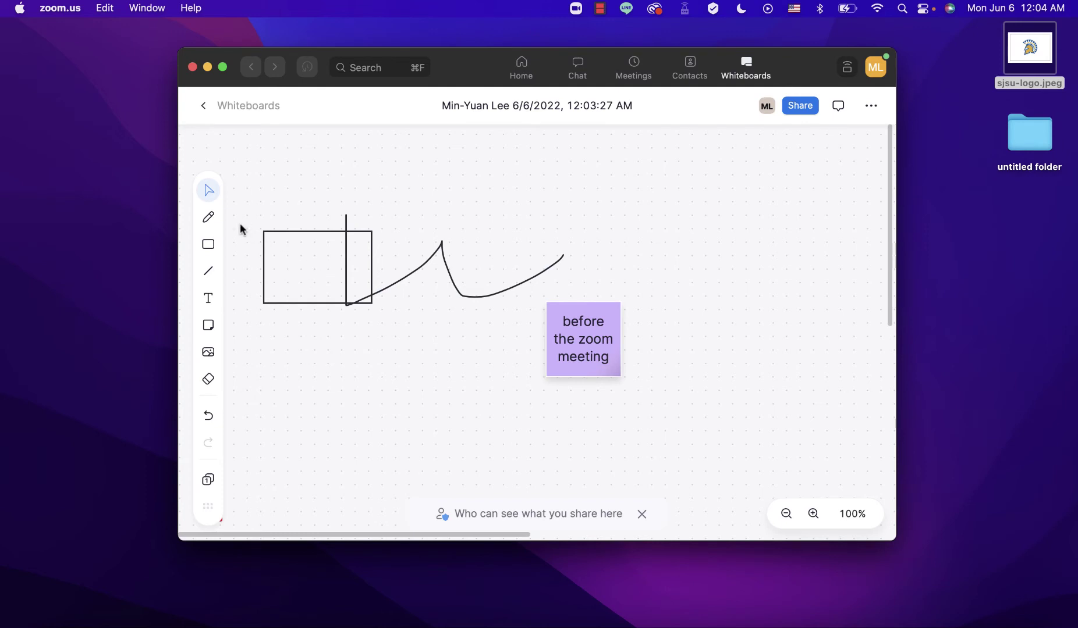
{"action": "left_click", "coordinate": [210, 196]}
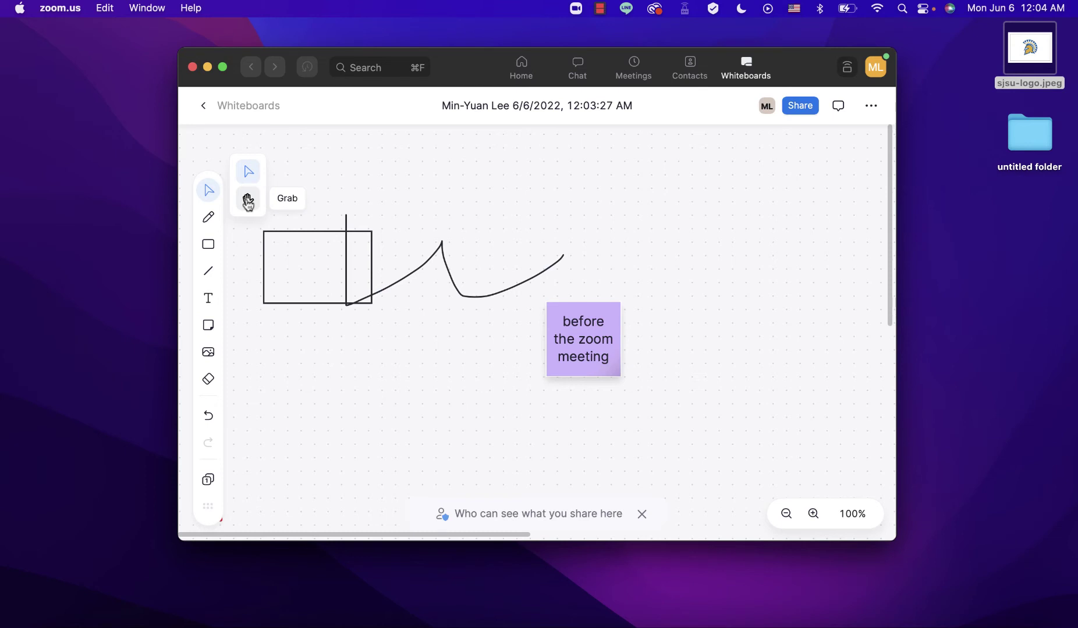
{"action": "left_click", "coordinate": [248, 202]}
{"action": "mouse_move", "coordinate": [567, 326]}
{"action": "left_mouse_down"}
{"action": "mouse_move", "coordinate": [570, 310]}
{"action": "mouse_move", "coordinate": [486, 373]}
{"action": "mouse_move", "coordinate": [392, 384]}
{"action": "mouse_move", "coordinate": [351, 448]}
{"action": "mouse_move", "coordinate": [454, 207]}
{"action": "mouse_move", "coordinate": [283, 357]}
{"action": "mouse_move", "coordinate": [666, 402]}
{"action": "left_mouse_up"}
Set the board zoom to 110%, pan it, and select sjsu-logo.jpeg on the desktop
{"action": "left_click", "coordinate": [786, 515]}
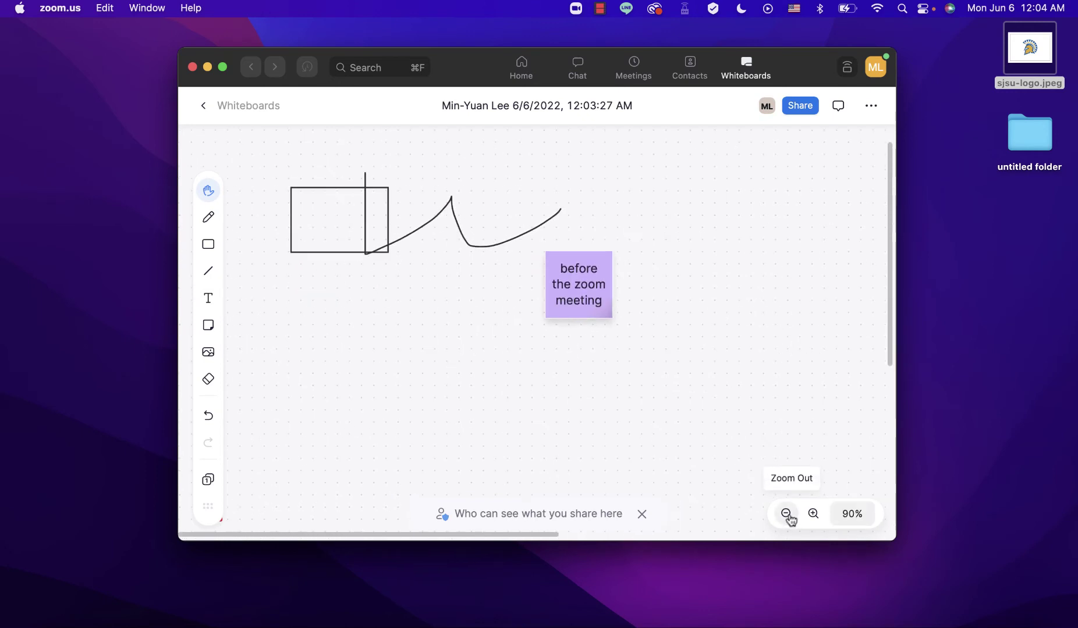
{"action": "left_click", "coordinate": [813, 515]}
{"action": "left_click", "coordinate": [812, 514]}
{"action": "left_click", "coordinate": [812, 514]}
{"action": "left_click", "coordinate": [812, 515]}
{"action": "left_click", "coordinate": [812, 514]}
{"action": "left_click", "coordinate": [784, 514]}
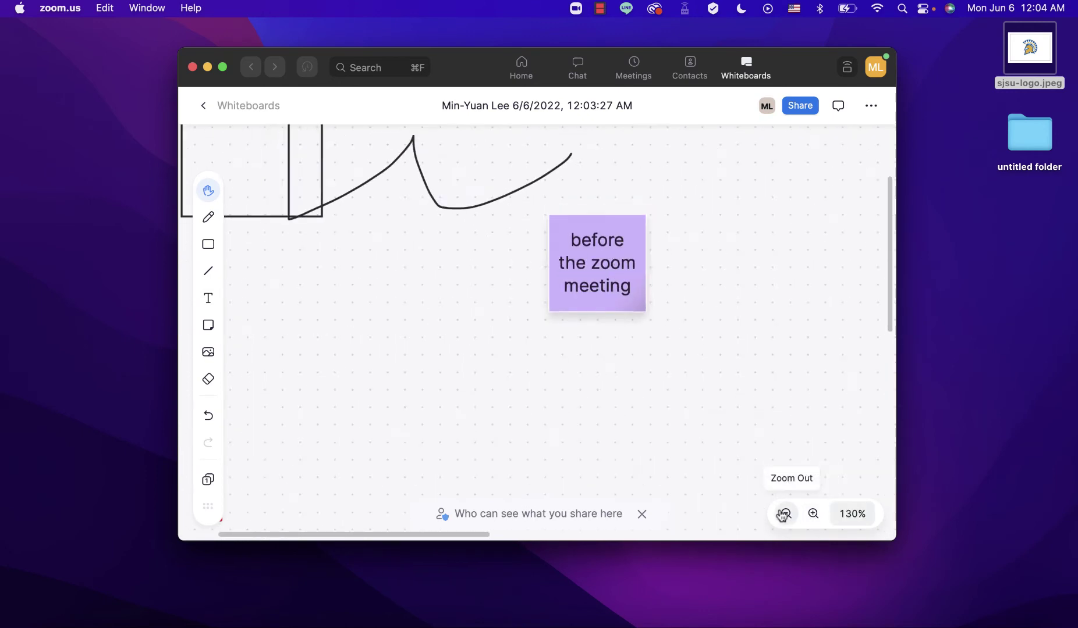
{"action": "left_click", "coordinate": [785, 514]}
{"action": "left_click", "coordinate": [783, 514]}
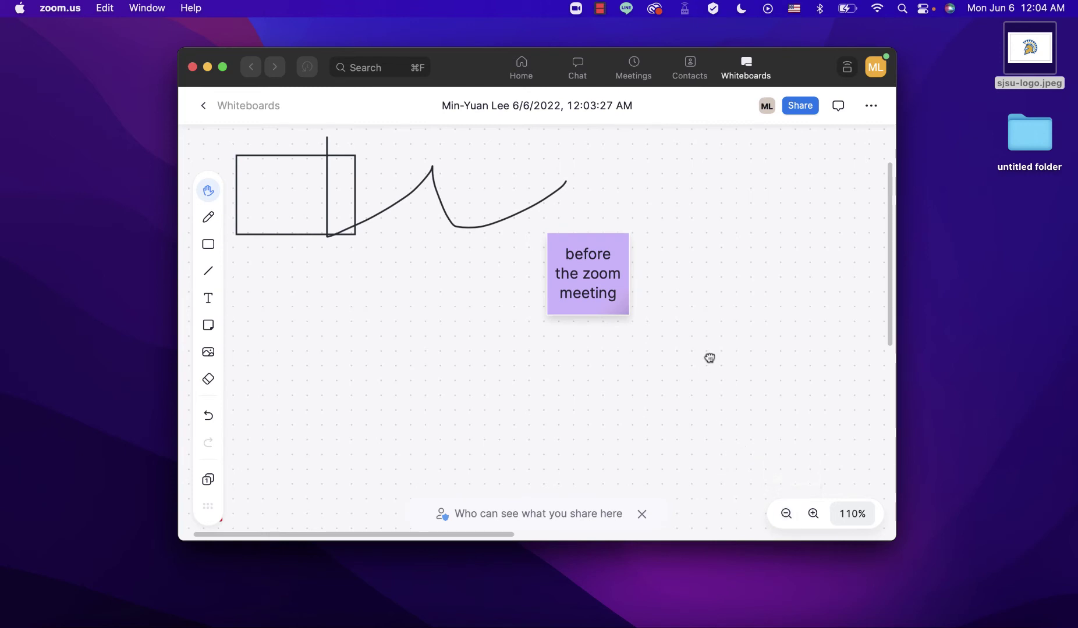
{"action": "left_click_drag", "start_coordinate": [709, 358], "coordinate": [751, 460]}
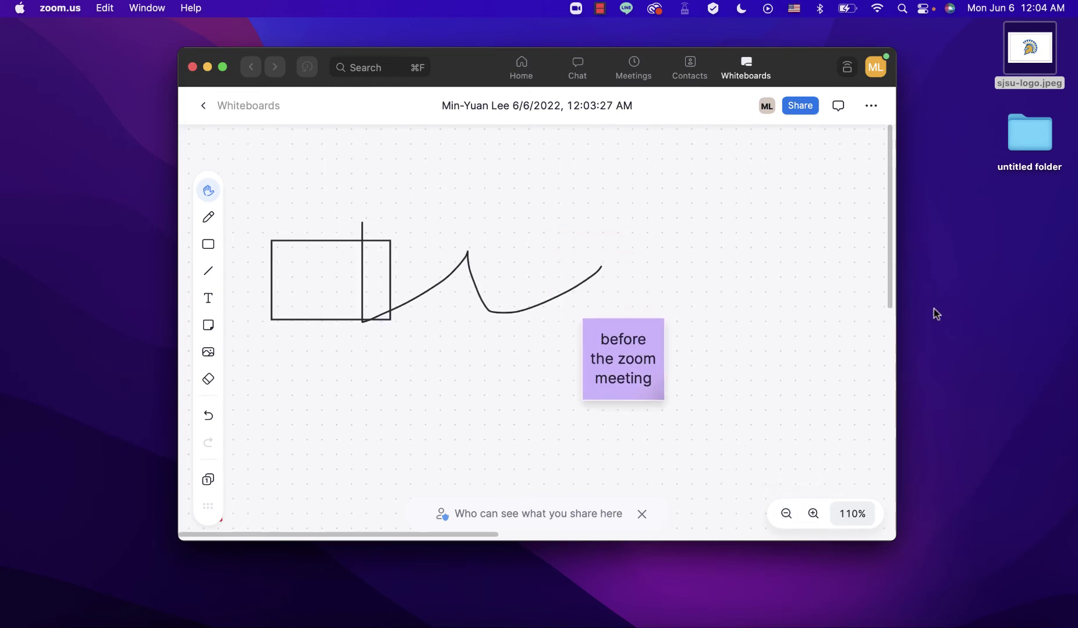
{"action": "left_click", "coordinate": [975, 309]}
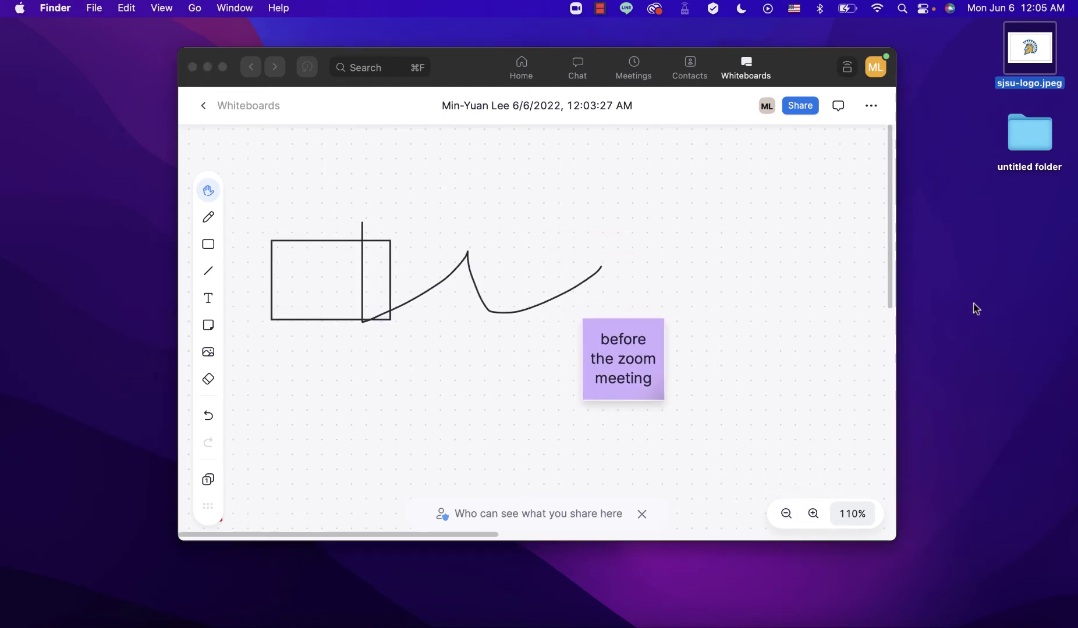
Drag sjsu-logo.jpeg onto the whiteboard beside the sticky note and resize it smaller
{"action": "left_click", "coordinate": [931, 196]}
{"action": "left_click_drag", "start_coordinate": [1039, 70], "coordinate": [802, 224]}
{"action": "left_click", "coordinate": [1000, 243]}
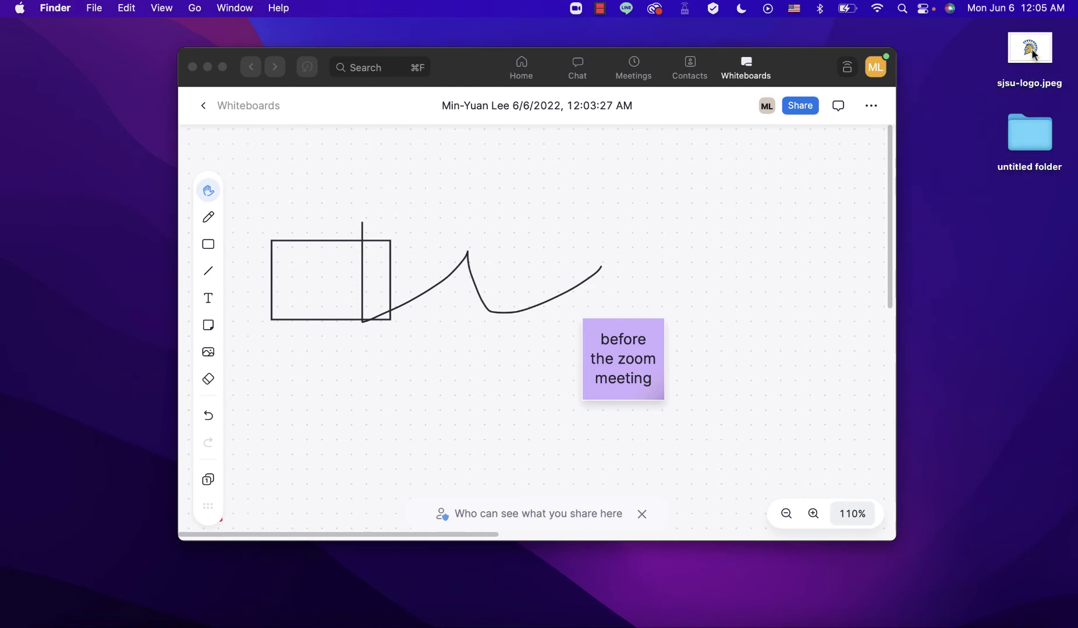
{"action": "left_click_drag", "start_coordinate": [1033, 56], "coordinate": [744, 248]}
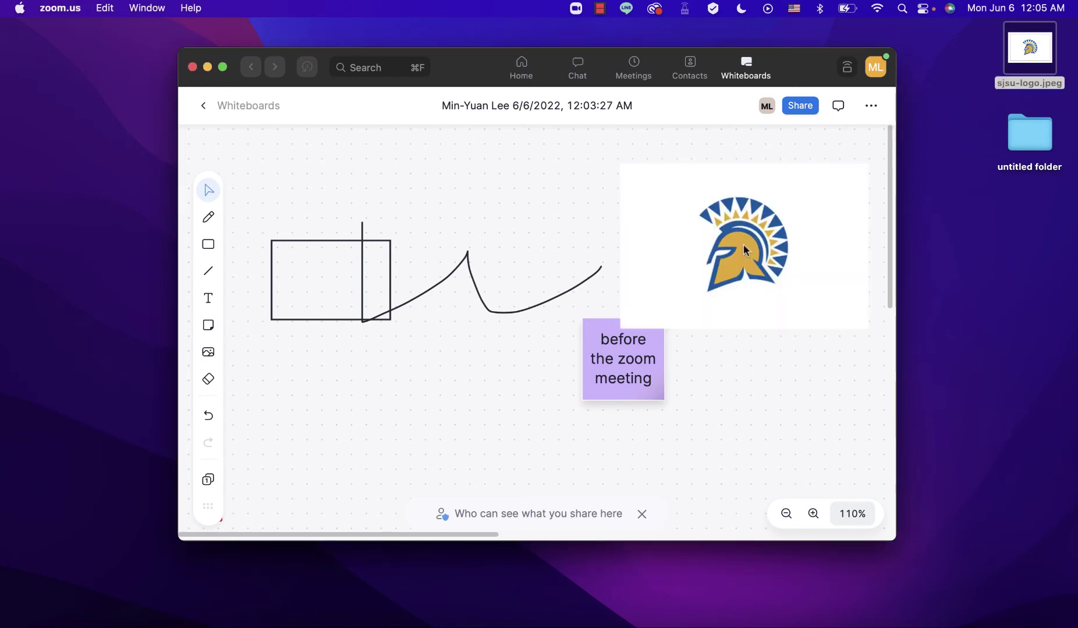
{"action": "left_click", "coordinate": [648, 185]}
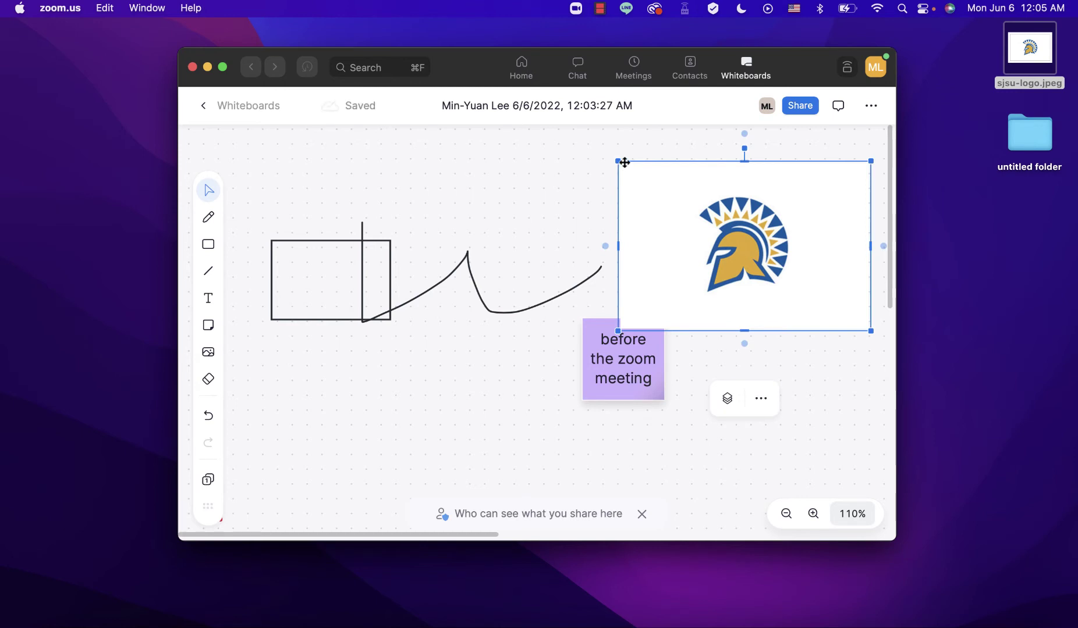
{"action": "left_click_drag", "start_coordinate": [614, 161], "coordinate": [727, 236]}
{"action": "left_click", "coordinate": [690, 247]}
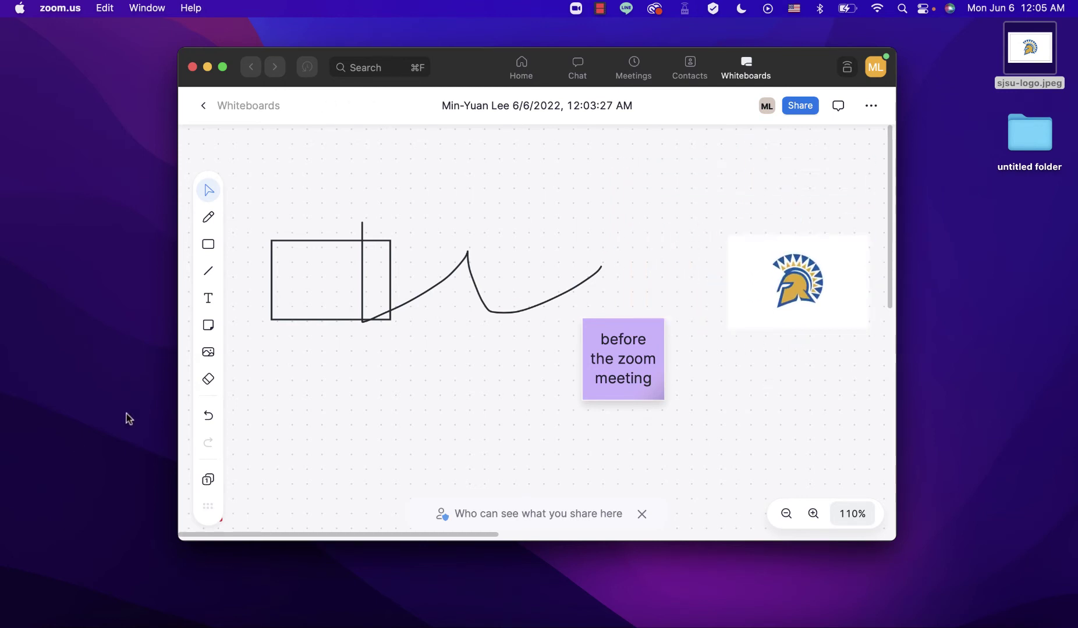
Insert sjsu-logo.jpeg with the Image tool and move the large copy to the board's left
{"action": "left_click", "coordinate": [213, 352]}
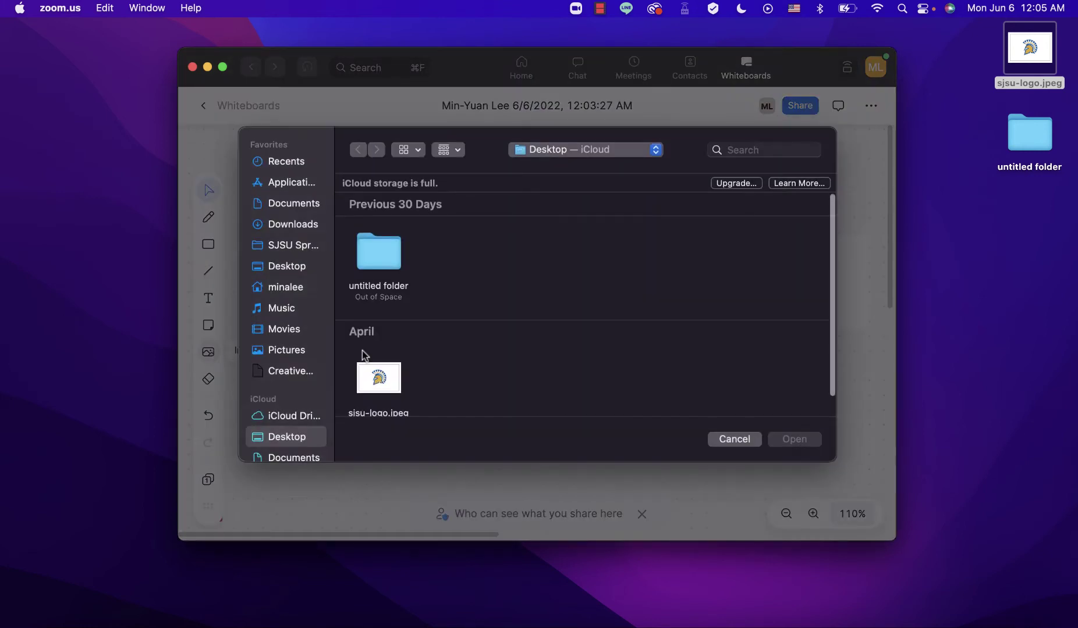
{"action": "left_click", "coordinate": [377, 389]}
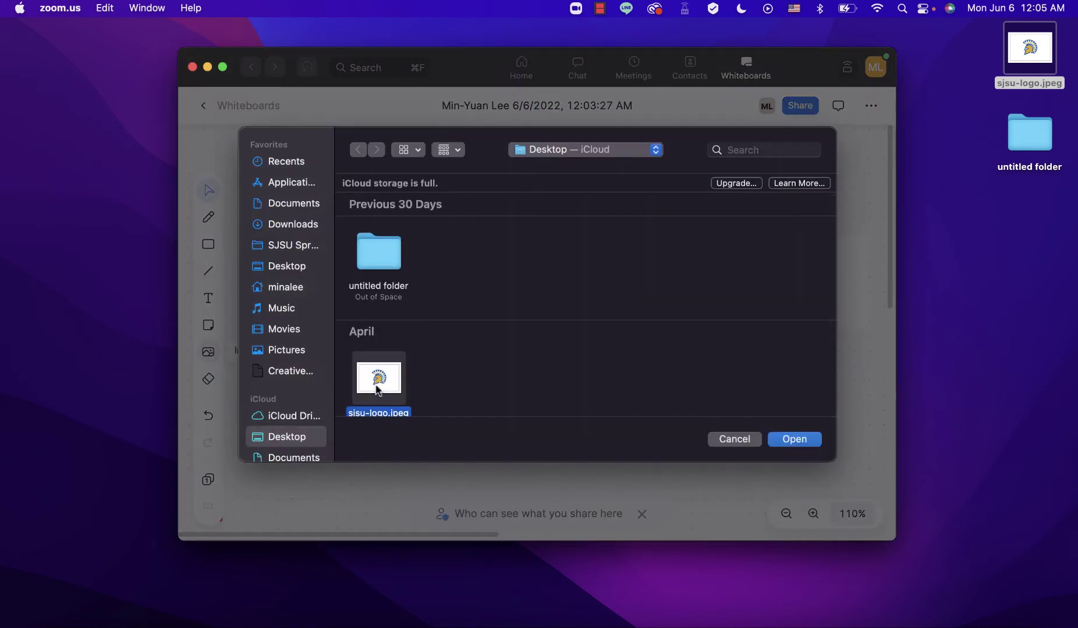
{"action": "scroll", "coordinate": [377, 389], "scroll_direction": "down", "scroll_amount": 2}
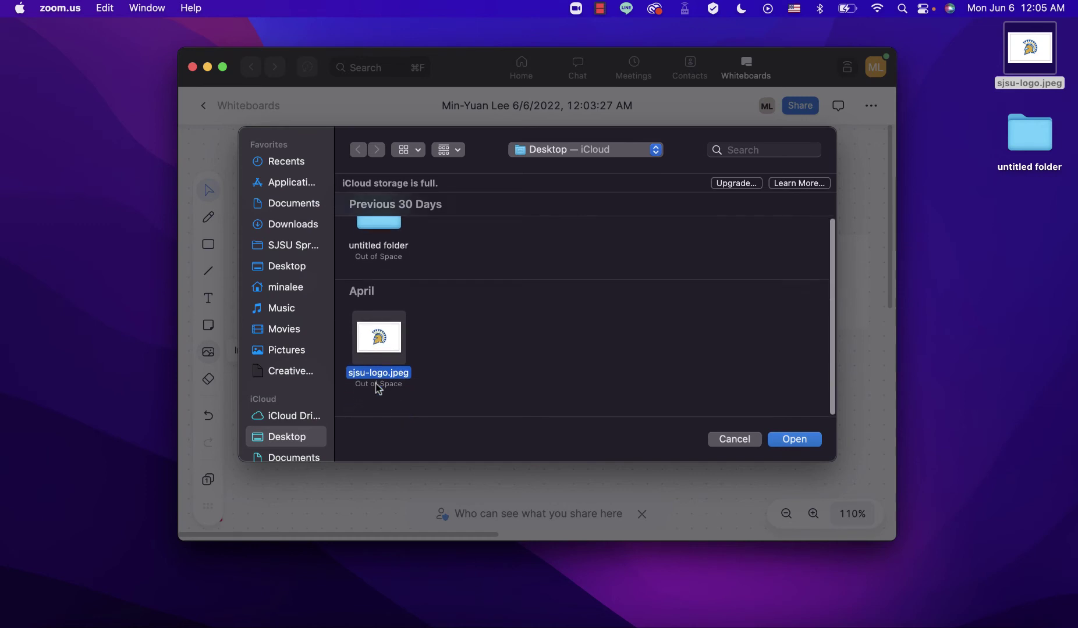
{"action": "left_click", "coordinate": [795, 440]}
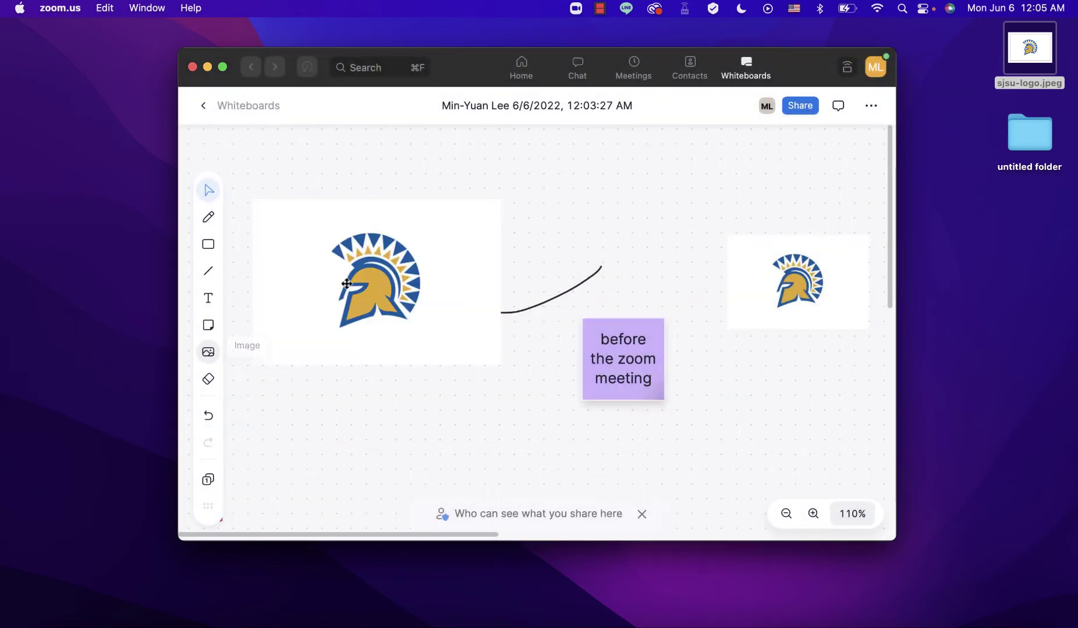
{"action": "left_click_drag", "start_coordinate": [345, 283], "coordinate": [386, 262]}
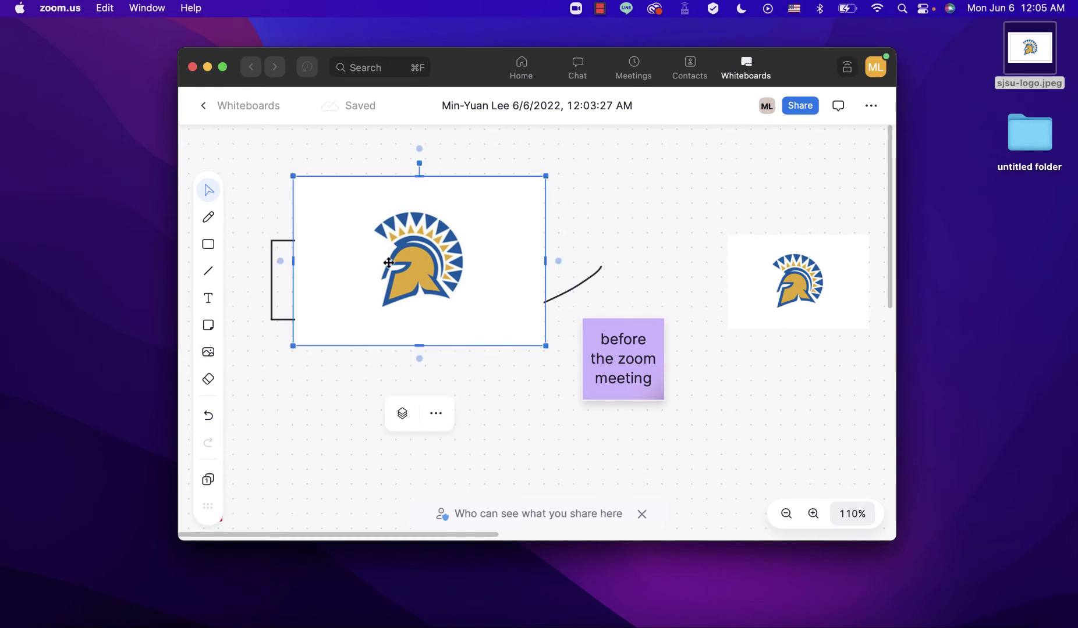
{"action": "left_click", "coordinate": [596, 221]}
{"action": "left_click", "coordinate": [726, 150]}
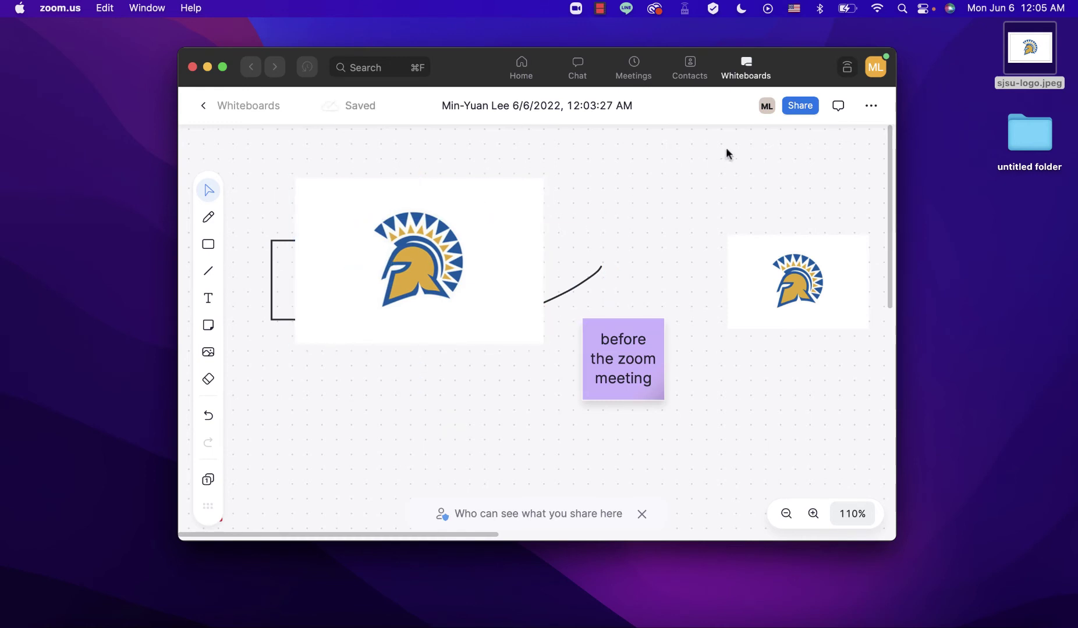
Invite the contact to the whiteboard with the Editor role and send the invitation
{"action": "left_click", "coordinate": [808, 116]}
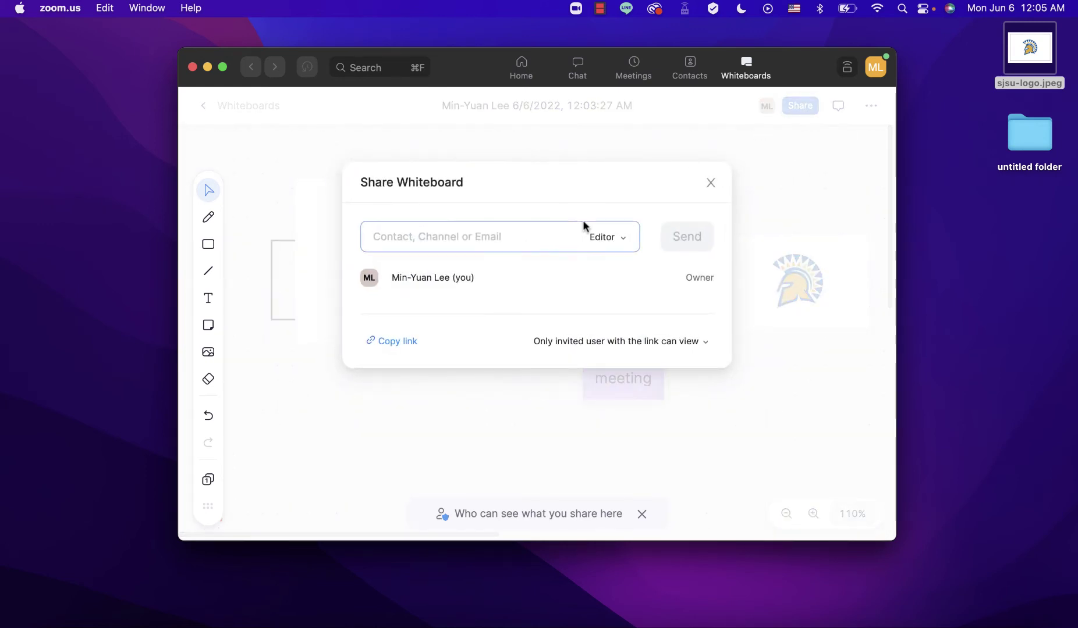
{"action": "type", "text": "e"}
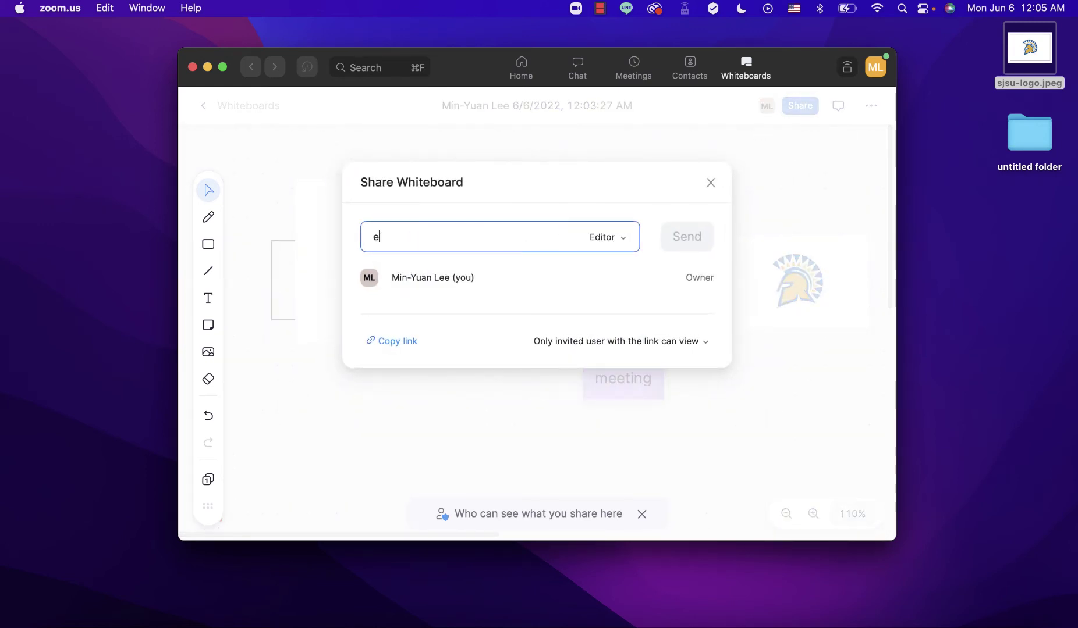
{"action": "type", "text": "ileen"}
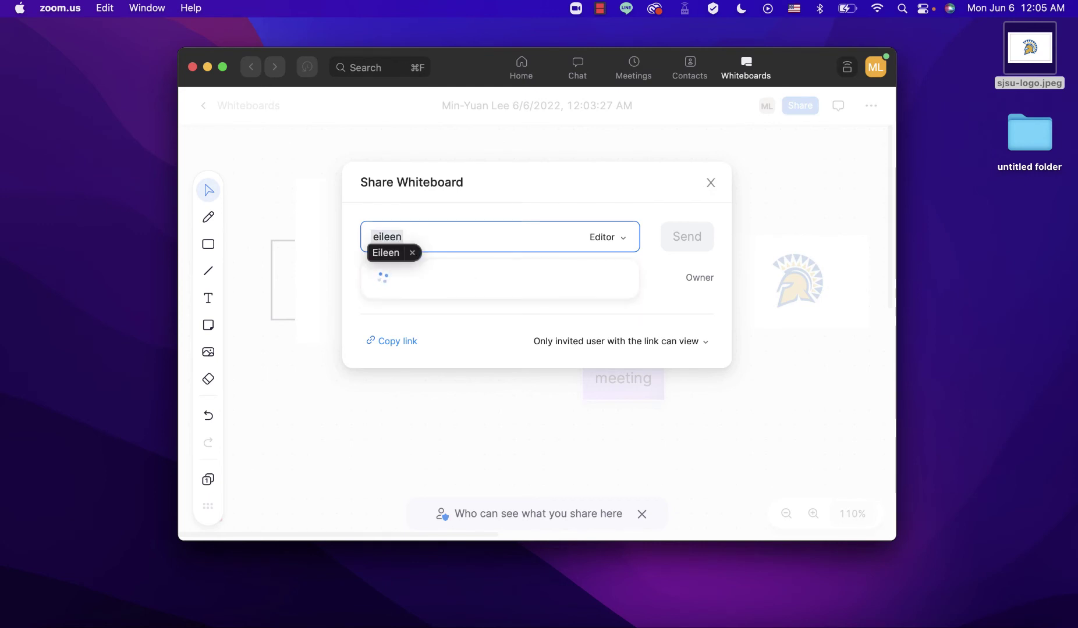
{"action": "type", "text": ".c"}
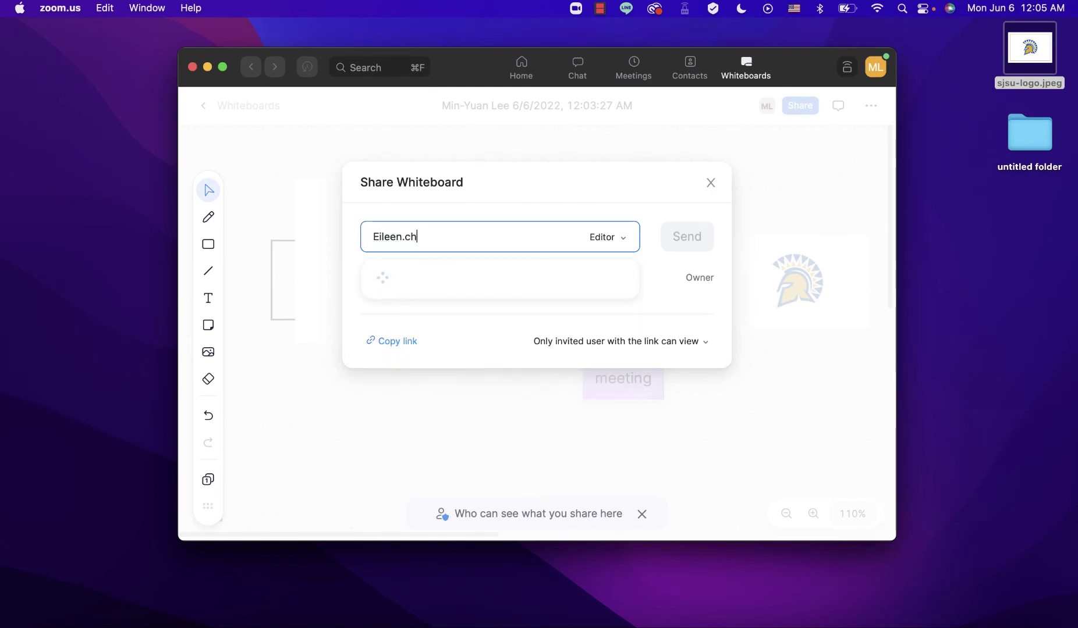
{"action": "type", "text": "h"}
{"action": "key", "text": "Return"}
{"action": "left_click", "coordinate": [608, 237]}
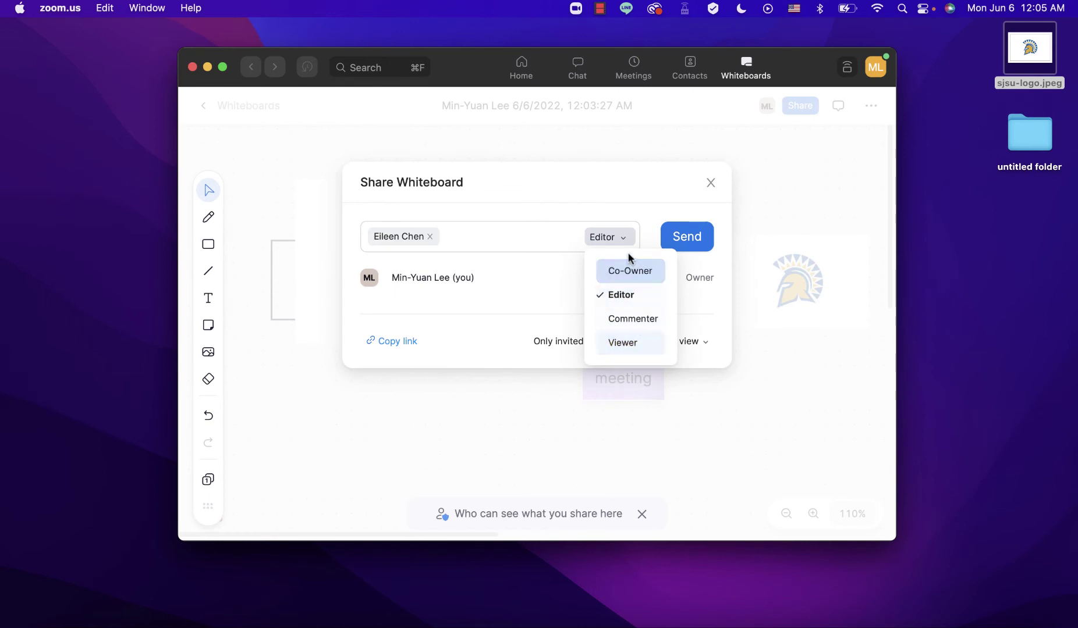
{"action": "left_click", "coordinate": [638, 217]}
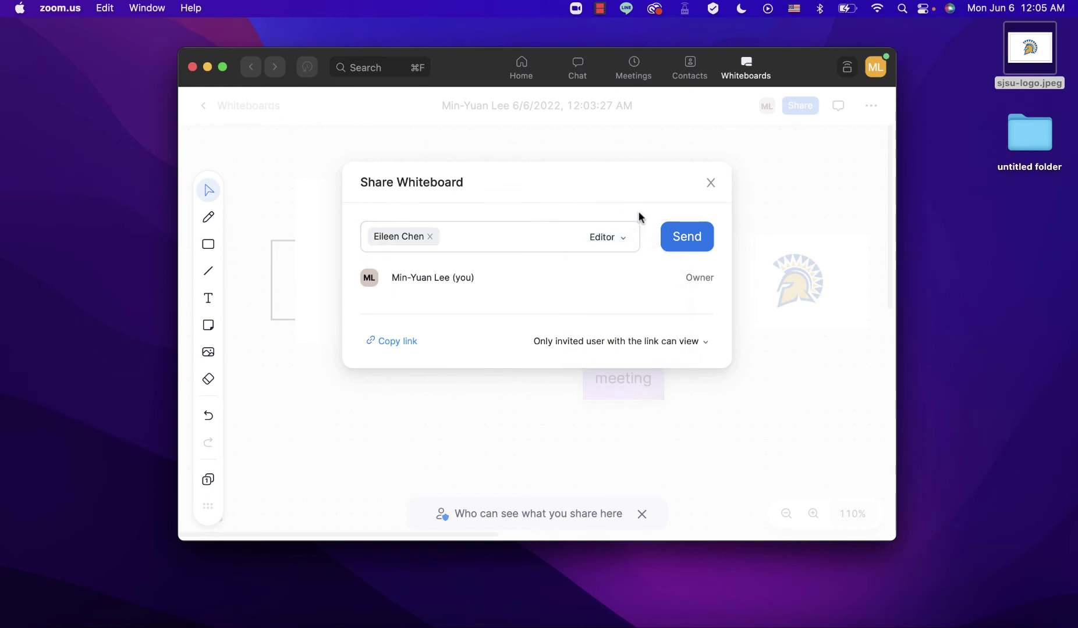
{"action": "left_click", "coordinate": [676, 249]}
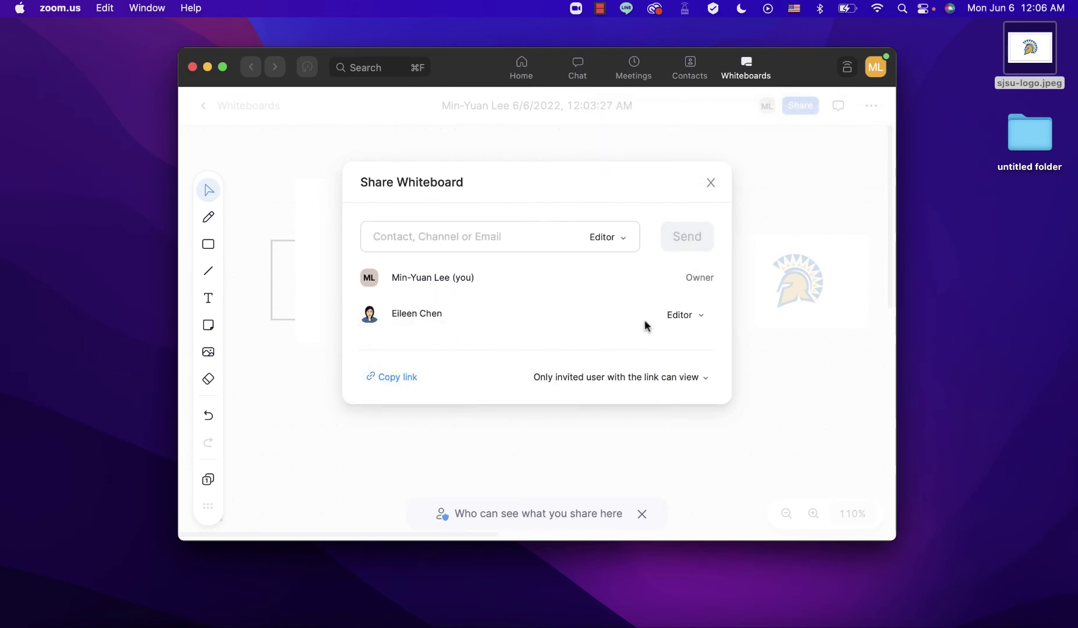
Keep link access as invited users only and close the sharing settings
{"action": "left_click", "coordinate": [704, 379]}
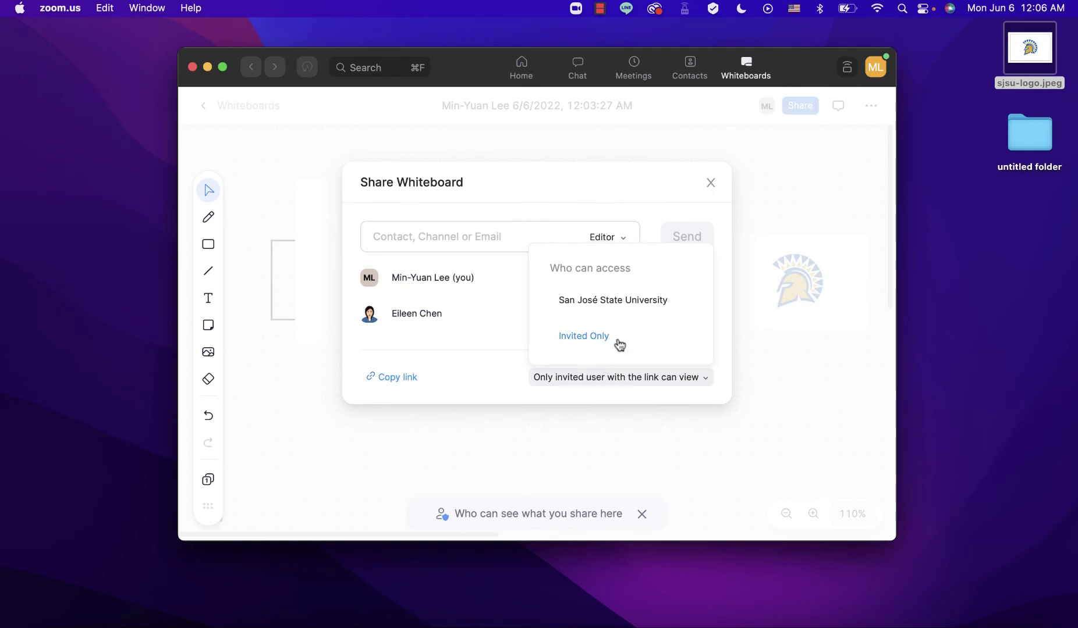
{"action": "left_click", "coordinate": [702, 388]}
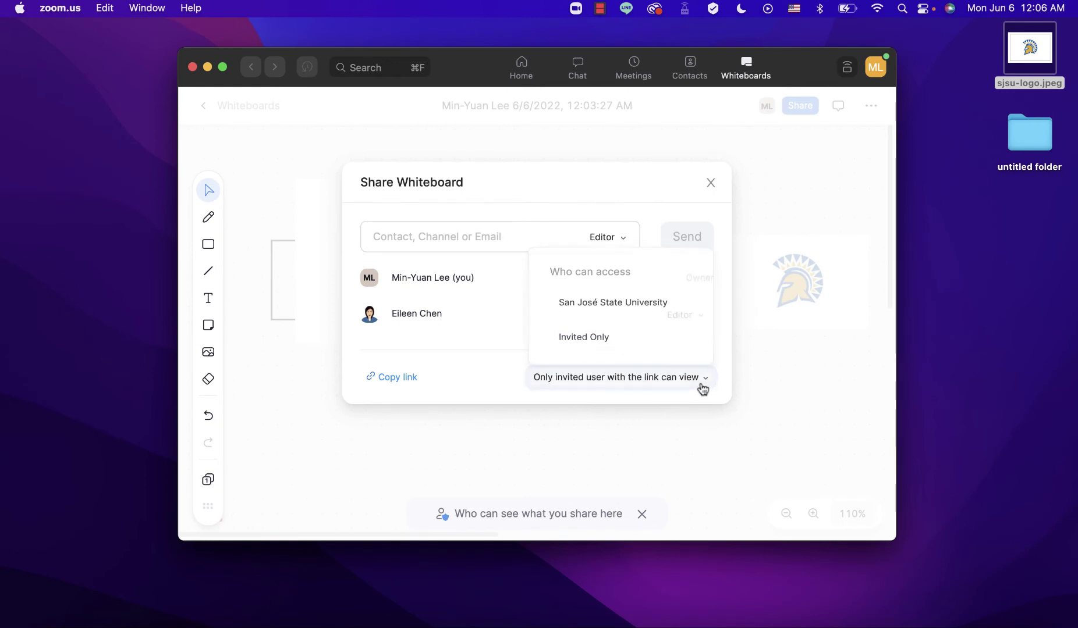
{"action": "left_click", "coordinate": [714, 188]}
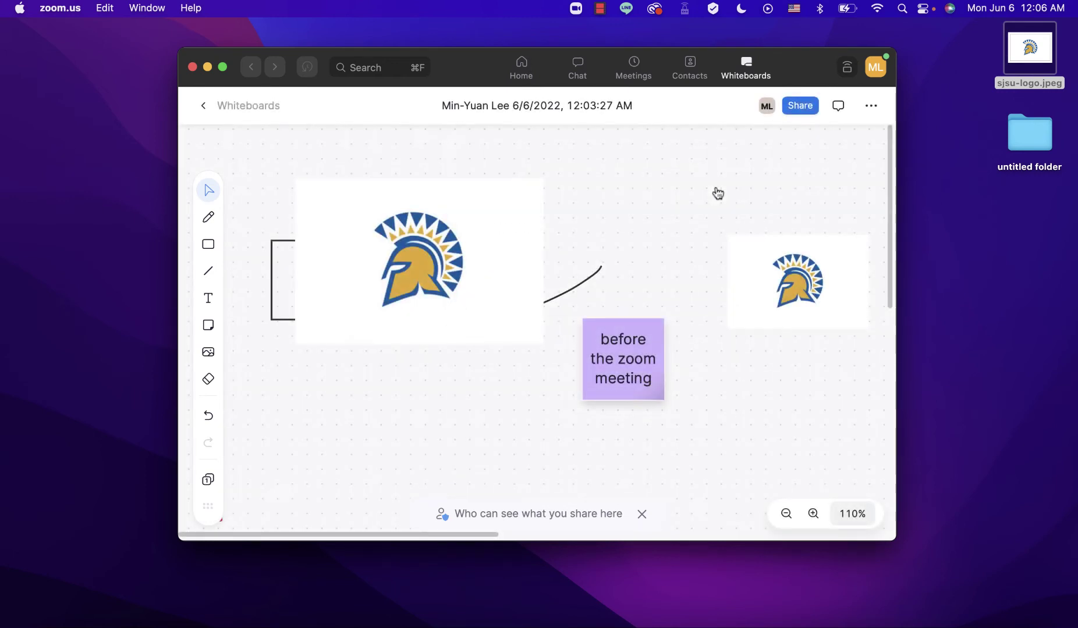
Go back to the whiteboards list and join the new meeting with computer audio
{"action": "left_click", "coordinate": [224, 109]}
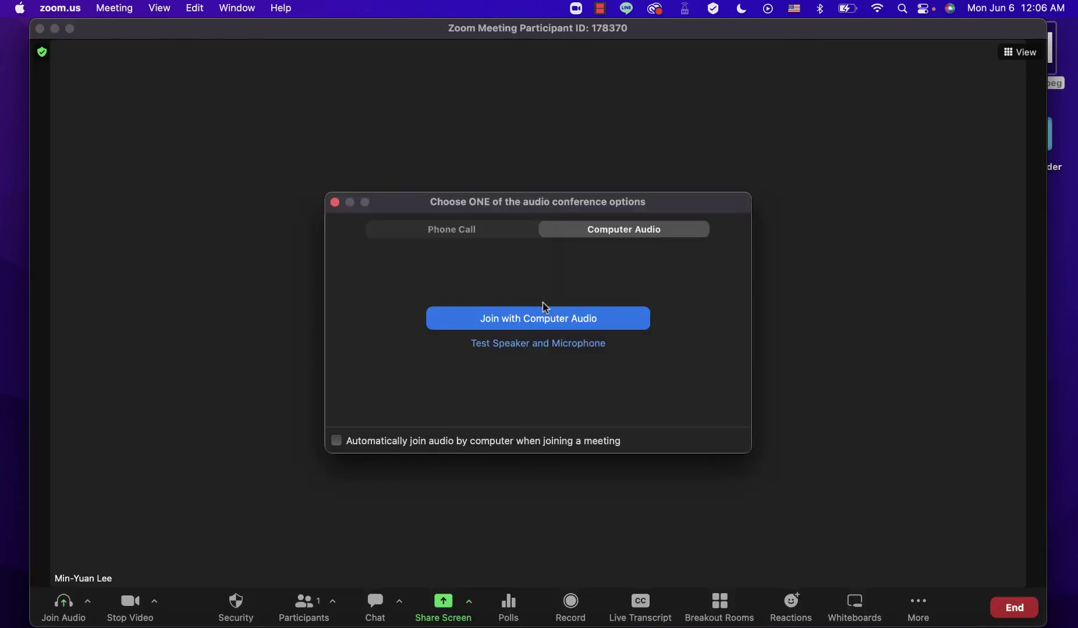
{"action": "left_click", "coordinate": [544, 314]}
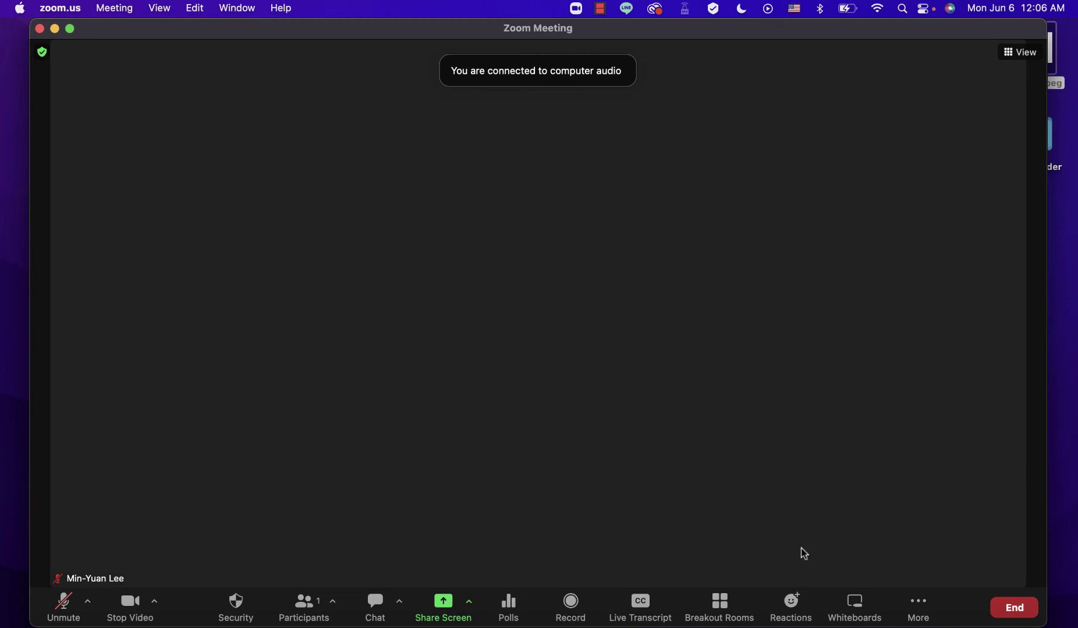
Open a new blank whiteboard in the meeting with All Participants set to view only
{"action": "left_click", "coordinate": [851, 614]}
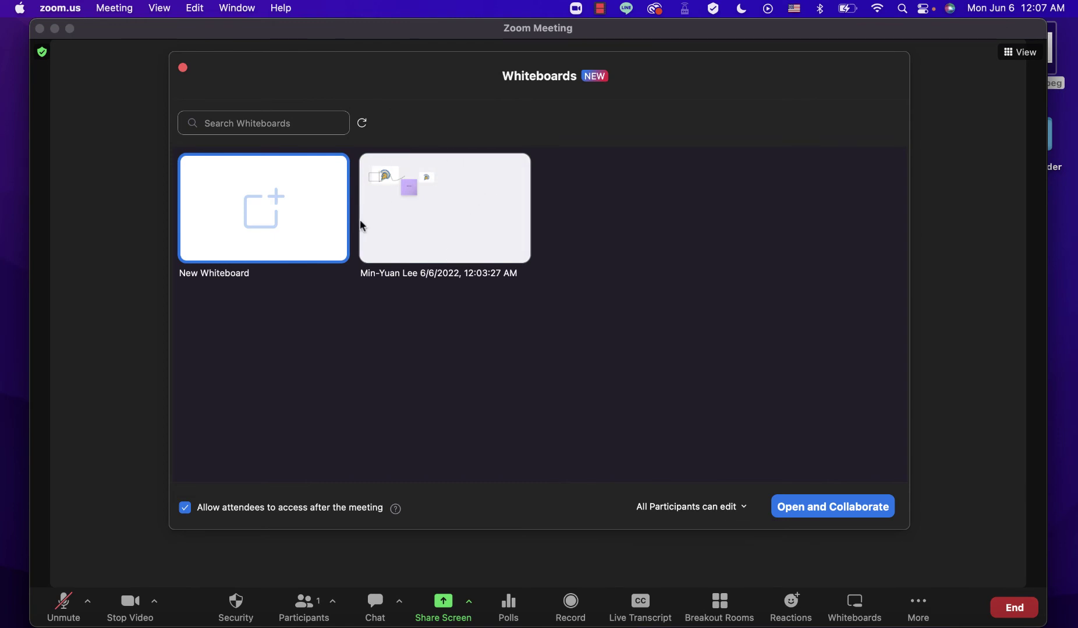
{"action": "left_click", "coordinate": [487, 248]}
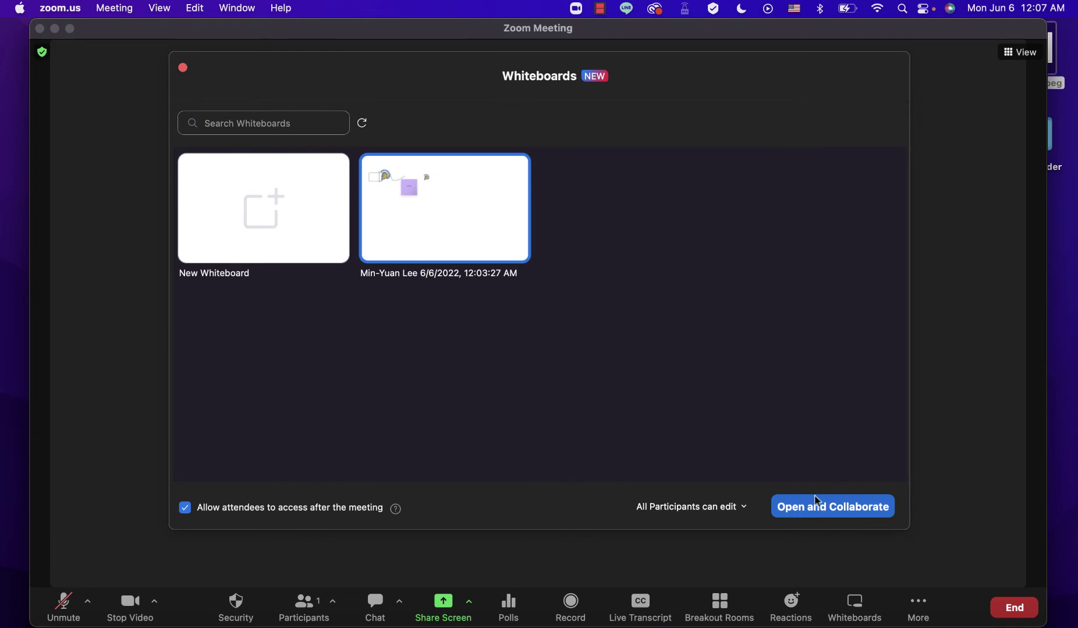
{"action": "left_click", "coordinate": [230, 226]}
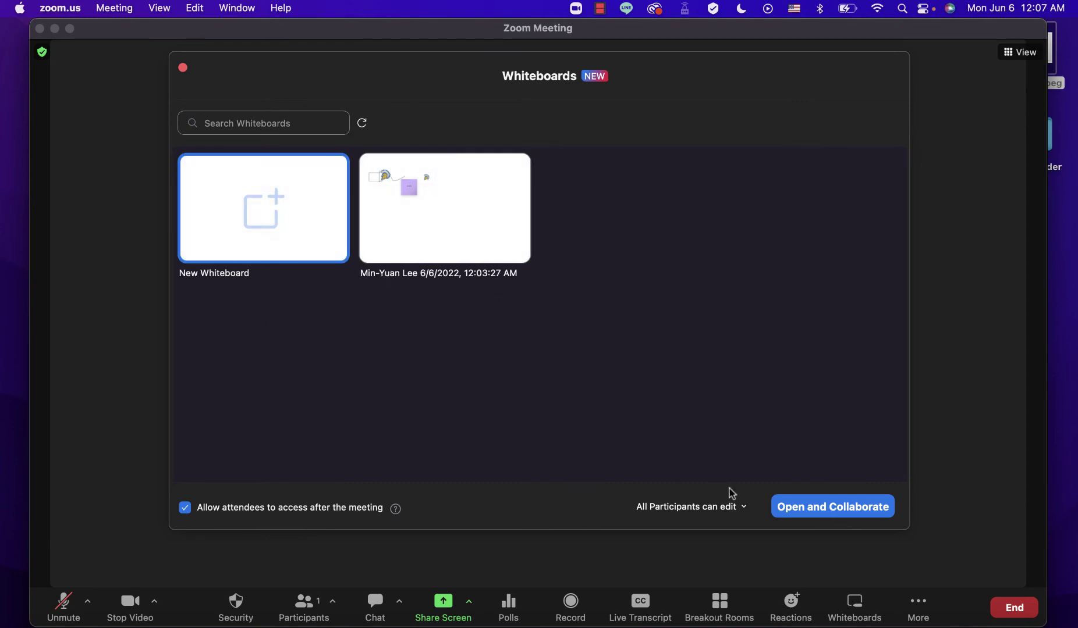
{"action": "left_click", "coordinate": [701, 508]}
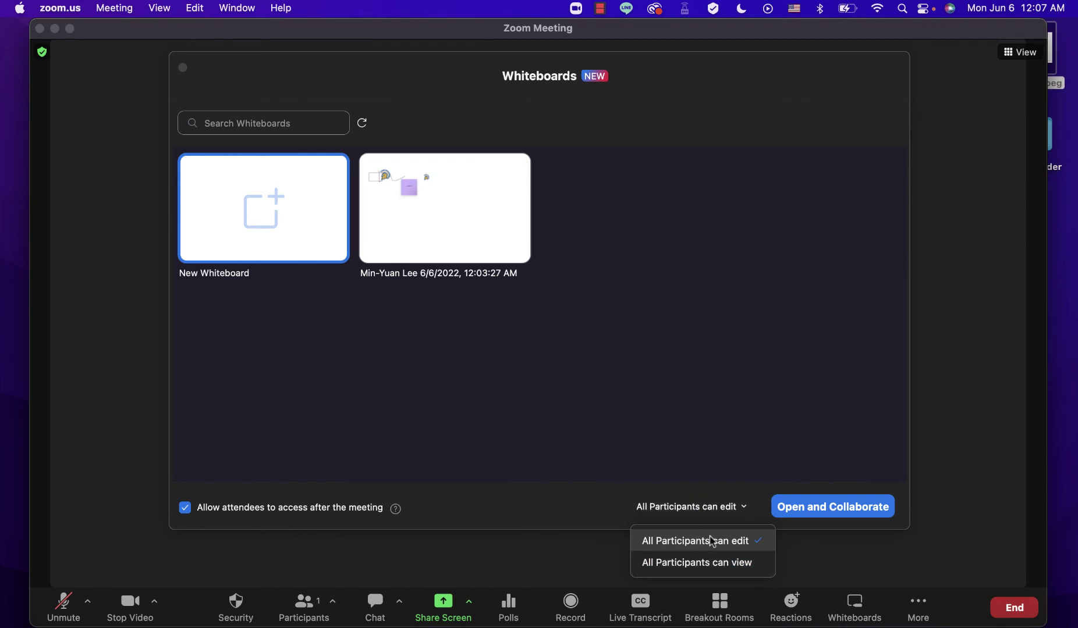
{"action": "left_click", "coordinate": [723, 569]}
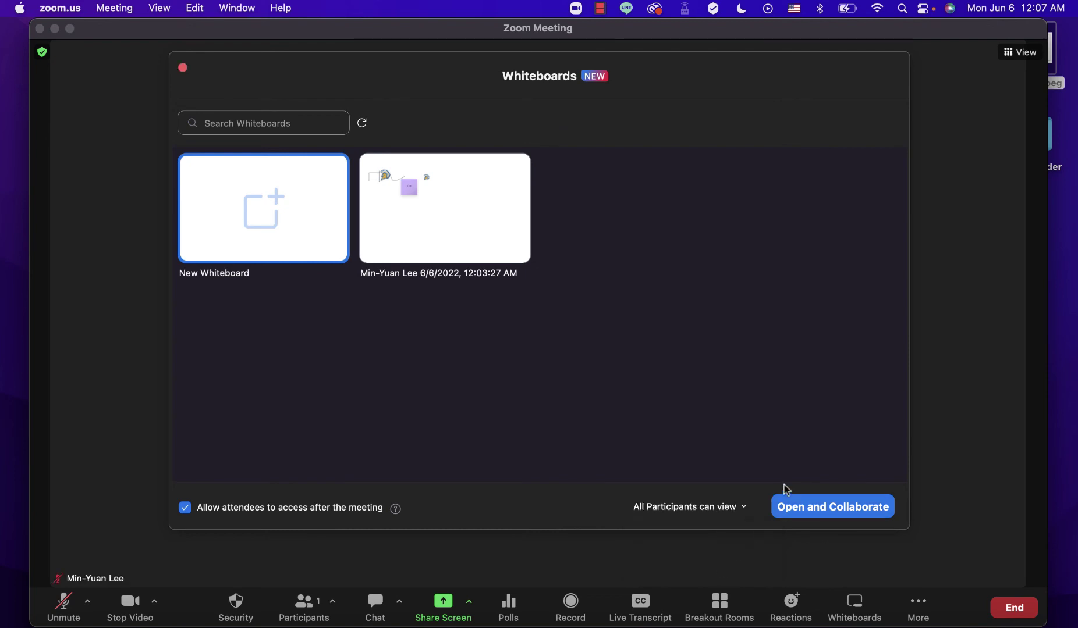
{"action": "left_click", "coordinate": [820, 511]}
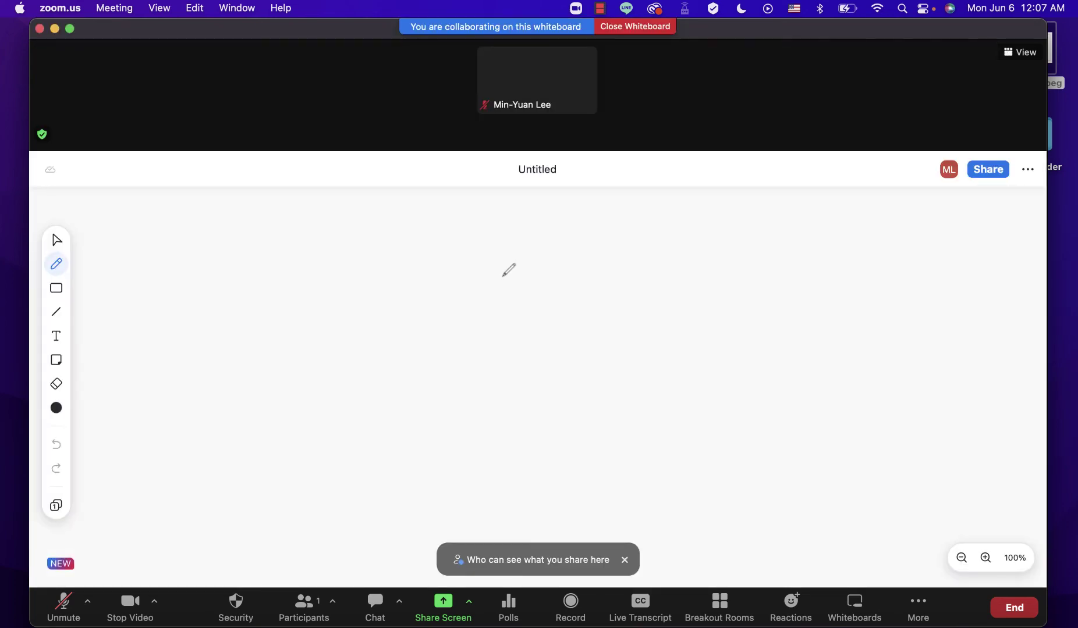
Draw a looping freehand scribble and place a yellow sticky note to its left
{"action": "mouse_move", "coordinate": [465, 280]}
{"action": "left_mouse_down"}
{"action": "mouse_move", "coordinate": [702, 353]}
{"action": "mouse_move", "coordinate": [648, 336]}
{"action": "mouse_move", "coordinate": [836, 313]}
{"action": "left_mouse_up"}
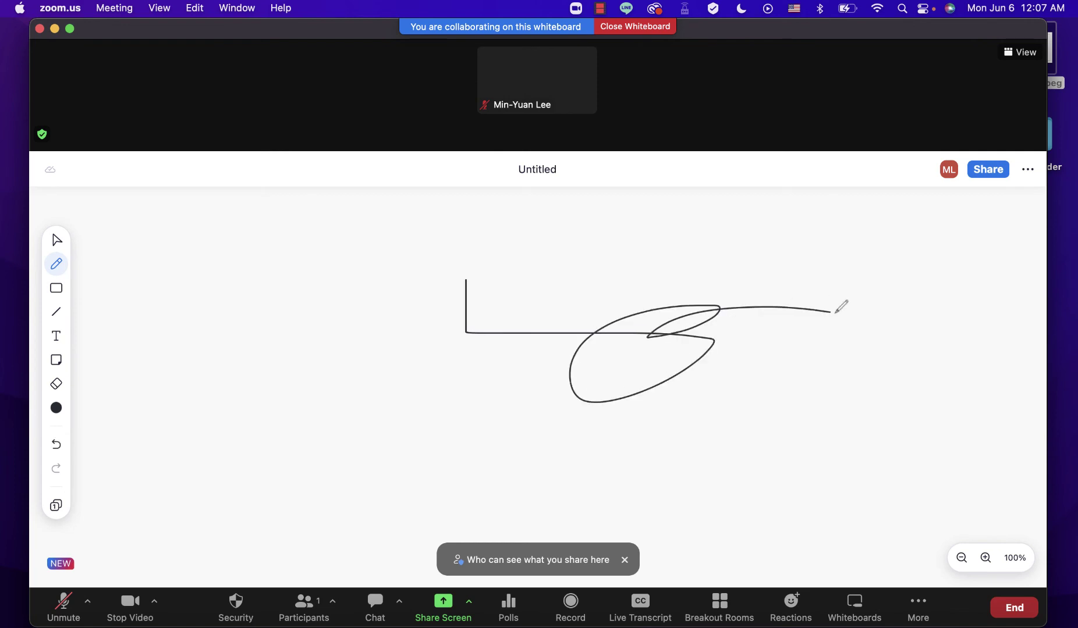
{"action": "left_click", "coordinate": [56, 360]}
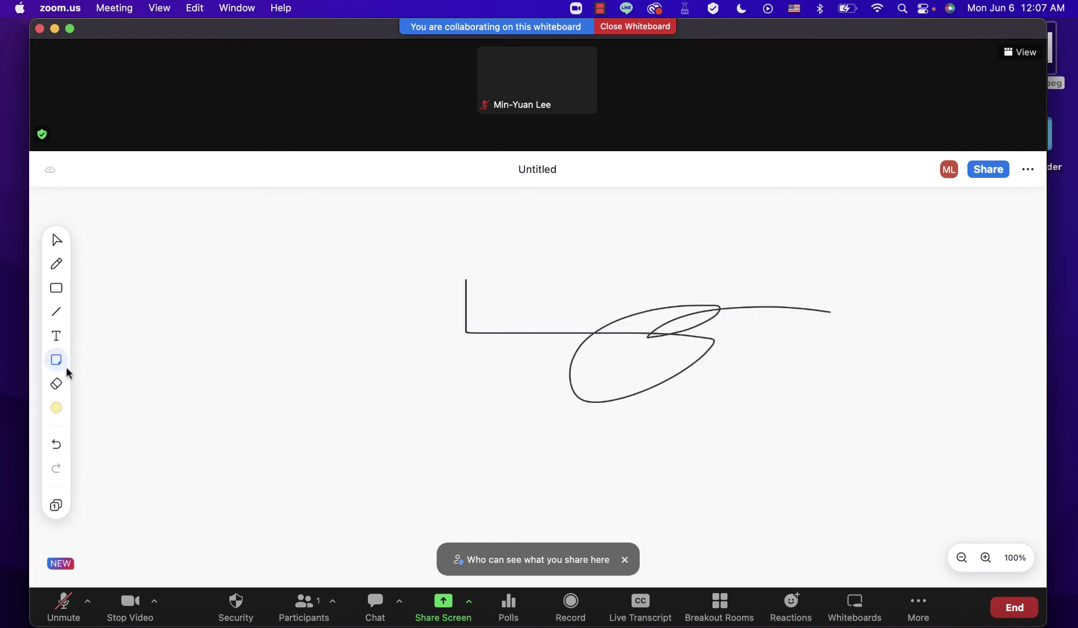
{"action": "left_click", "coordinate": [402, 429]}
{"action": "left_click", "coordinate": [320, 385]}
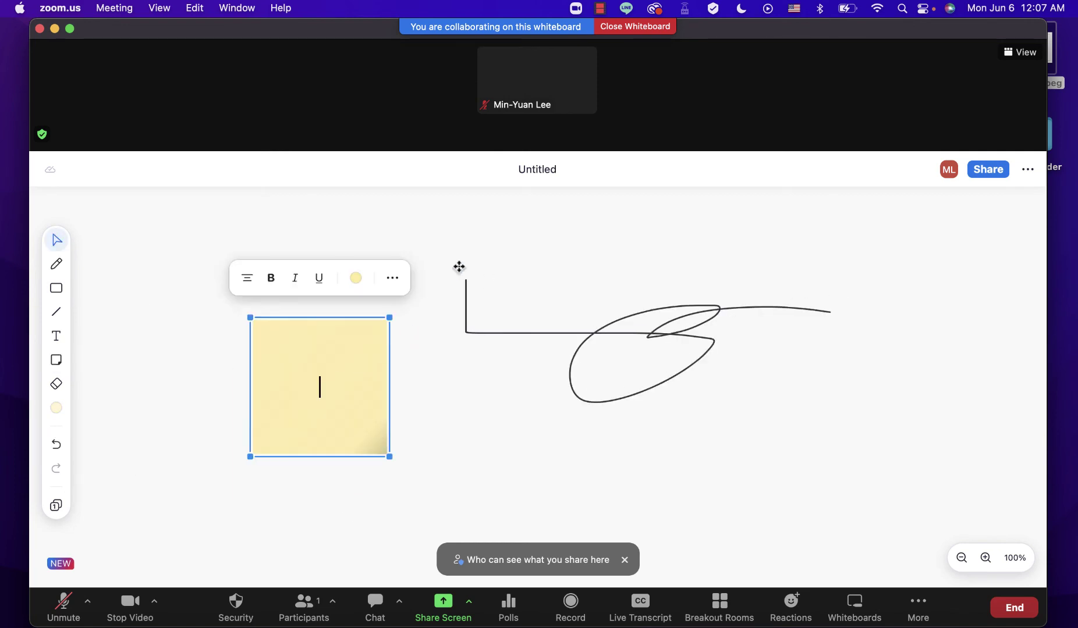
Write 'during the zoom meeting' on the sticky note, fixing the 'mmeting' typo
{"action": "type", "text": "during the z"}
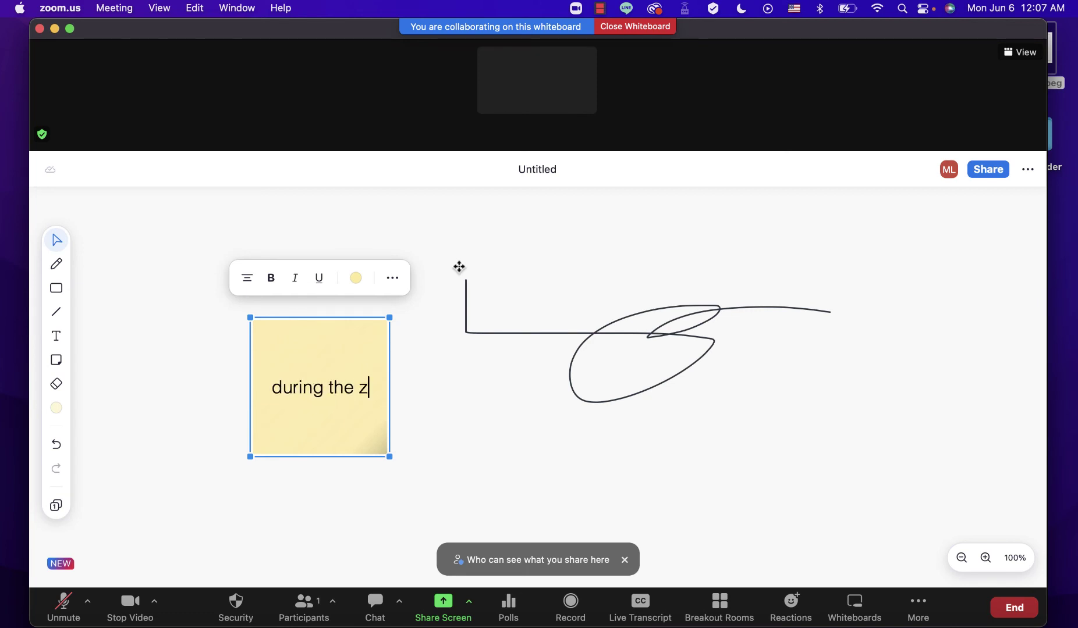
{"action": "type", "text": "oom mmeting"}
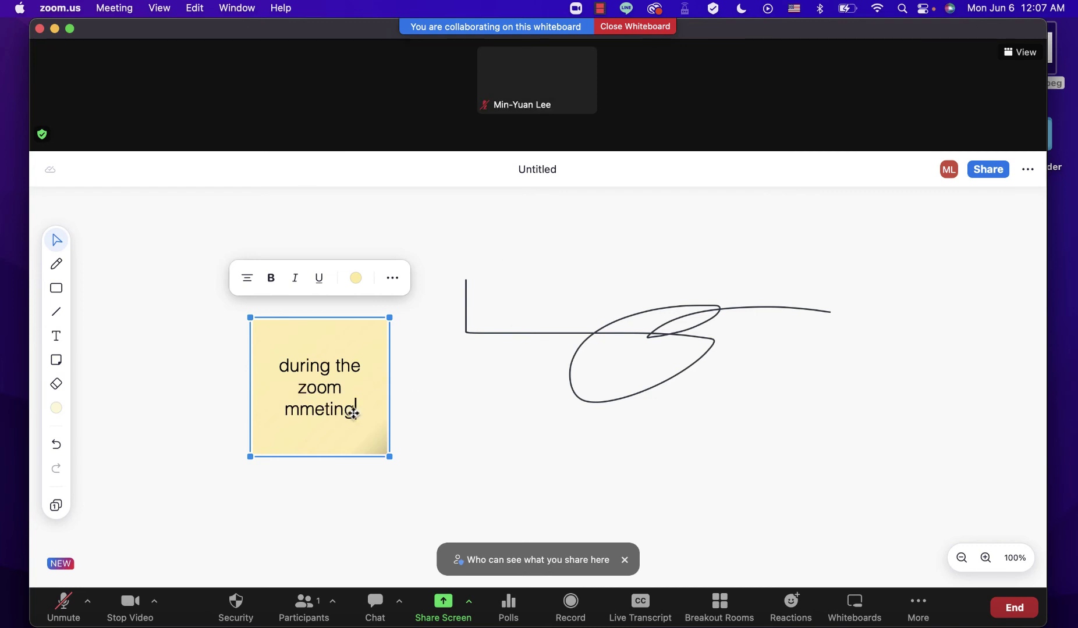
{"action": "left_click", "coordinate": [319, 416]}
{"action": "key", "text": "BackSpace"}
{"action": "type", "text": "e"}
{"action": "left_click", "coordinate": [504, 370]}
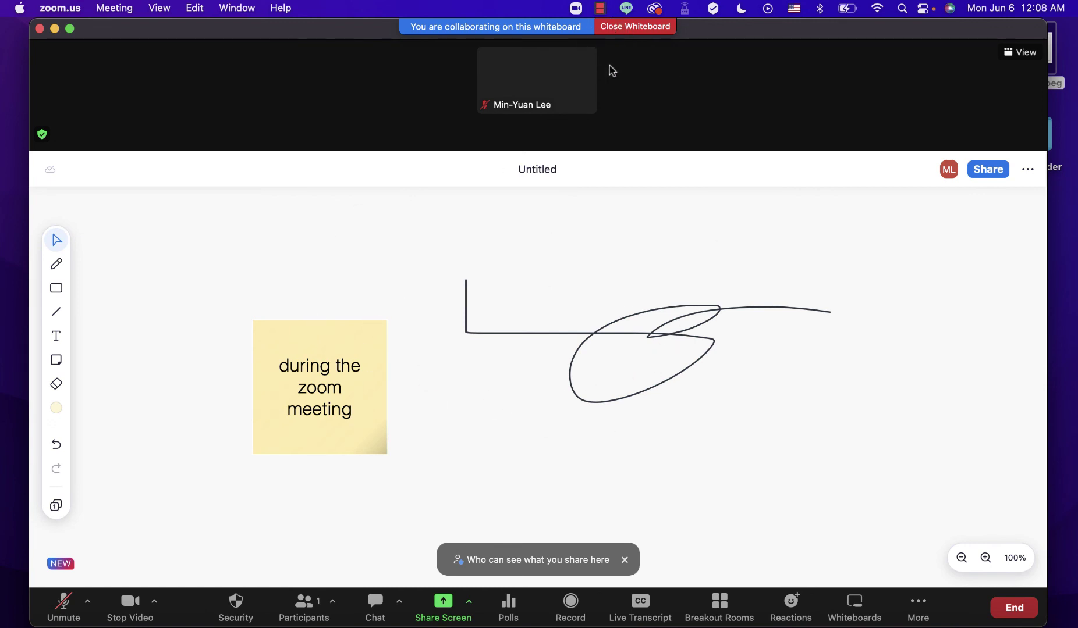
Close the whiteboard and create two breakout rooms
{"action": "left_click", "coordinate": [651, 28]}
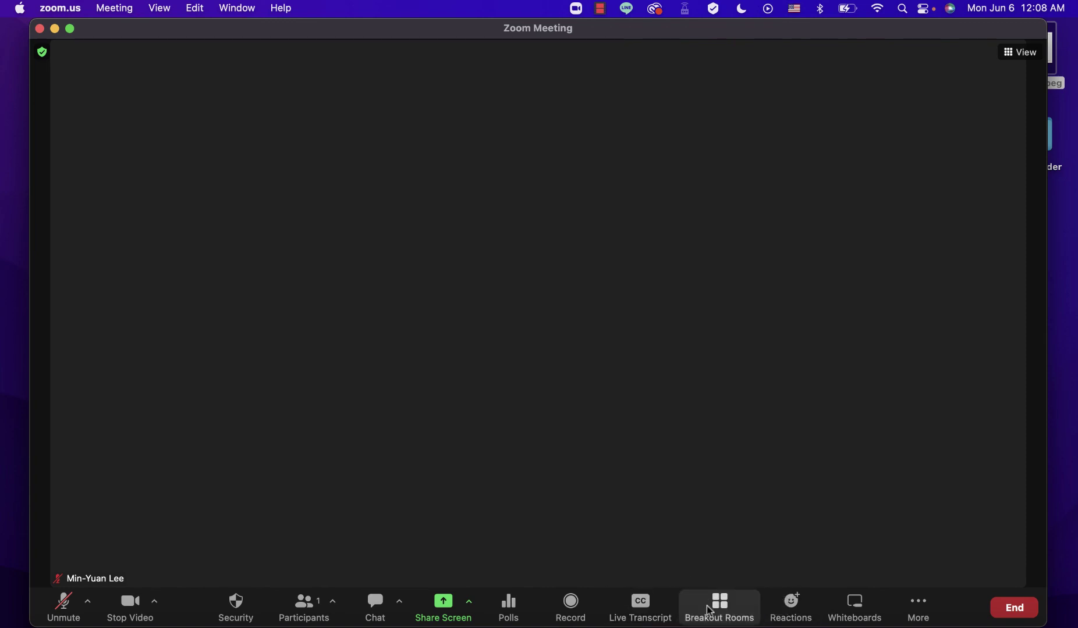
{"action": "left_click", "coordinate": [711, 610]}
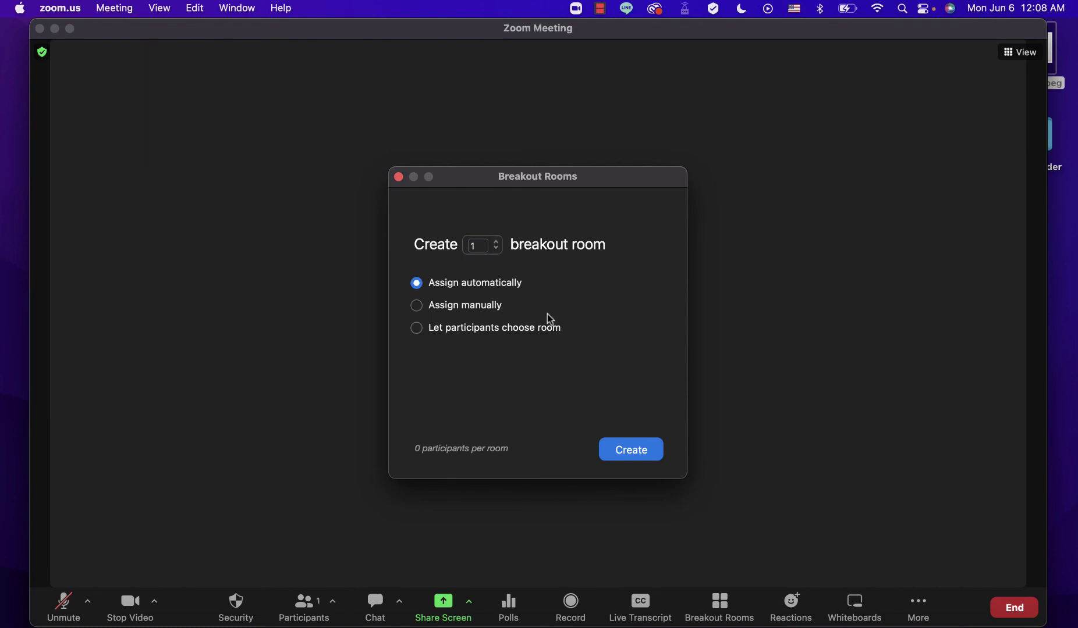
{"action": "left_click", "coordinate": [498, 244]}
{"action": "left_click", "coordinate": [610, 449]}
Open all breakout rooms to participants and join Room 1 as host
{"action": "left_click", "coordinate": [624, 482]}
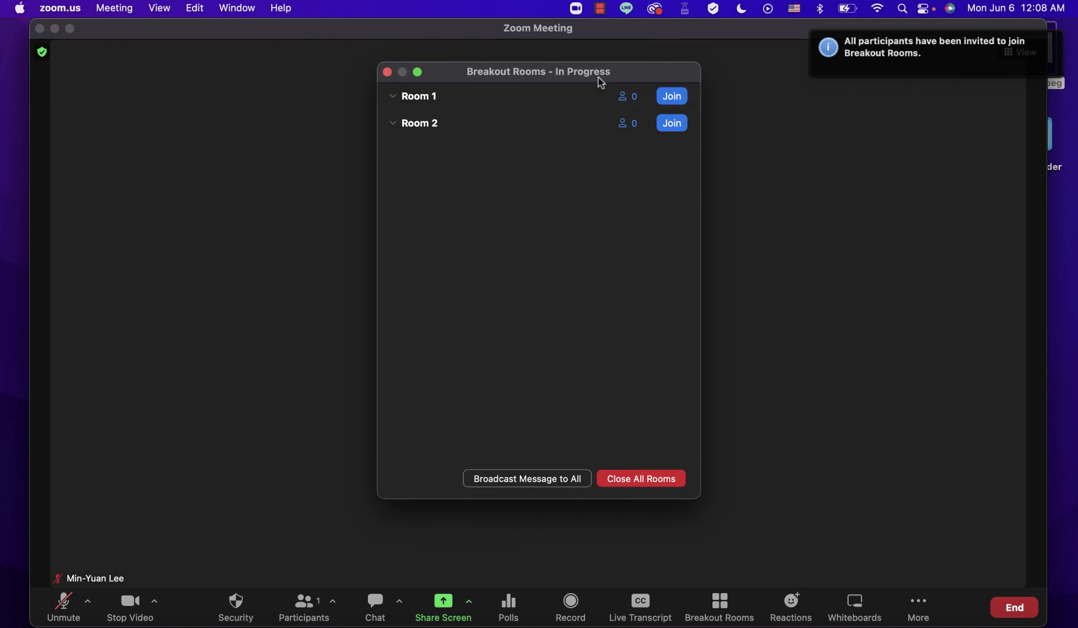
{"action": "left_click", "coordinate": [681, 100]}
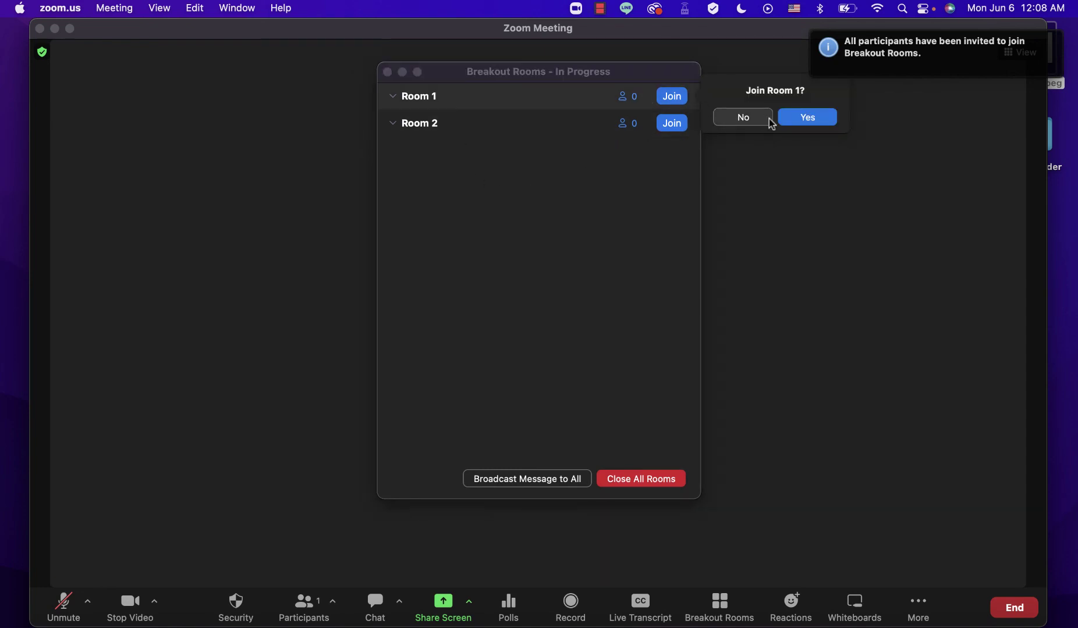
{"action": "left_click", "coordinate": [817, 120]}
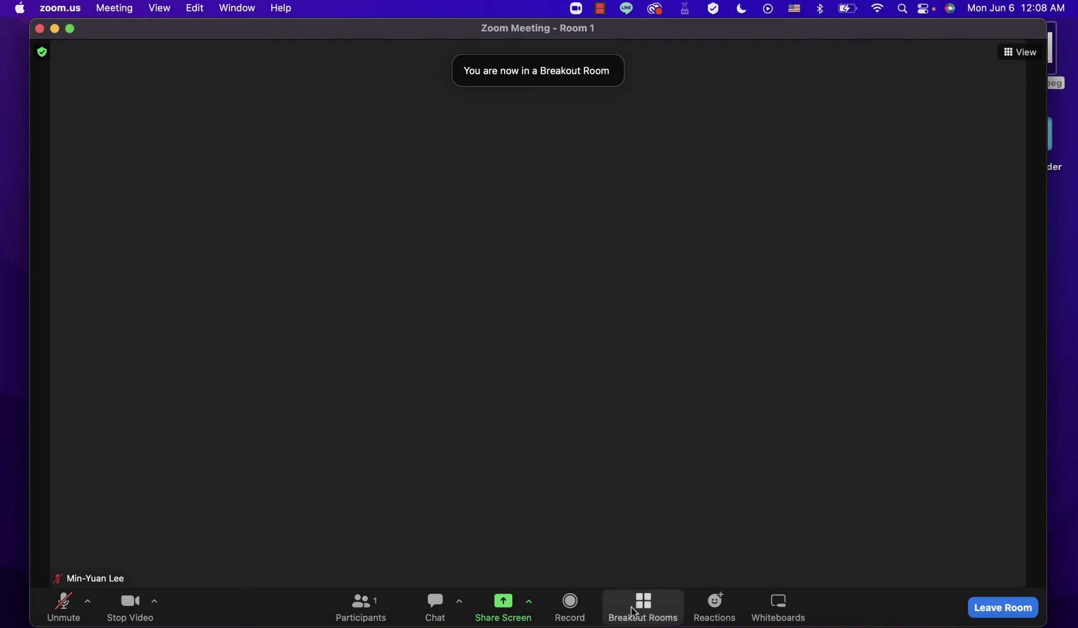
Start a new blank 'Untitled' whiteboard in Room 1 that all participants can edit
{"action": "left_click", "coordinate": [781, 616]}
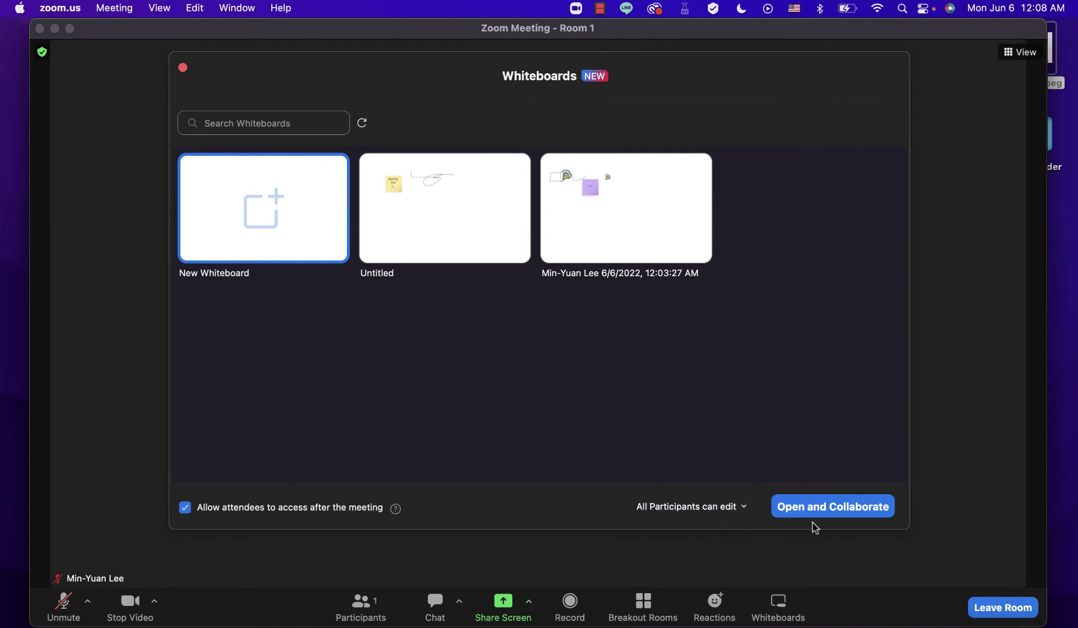
{"action": "left_click", "coordinate": [827, 515]}
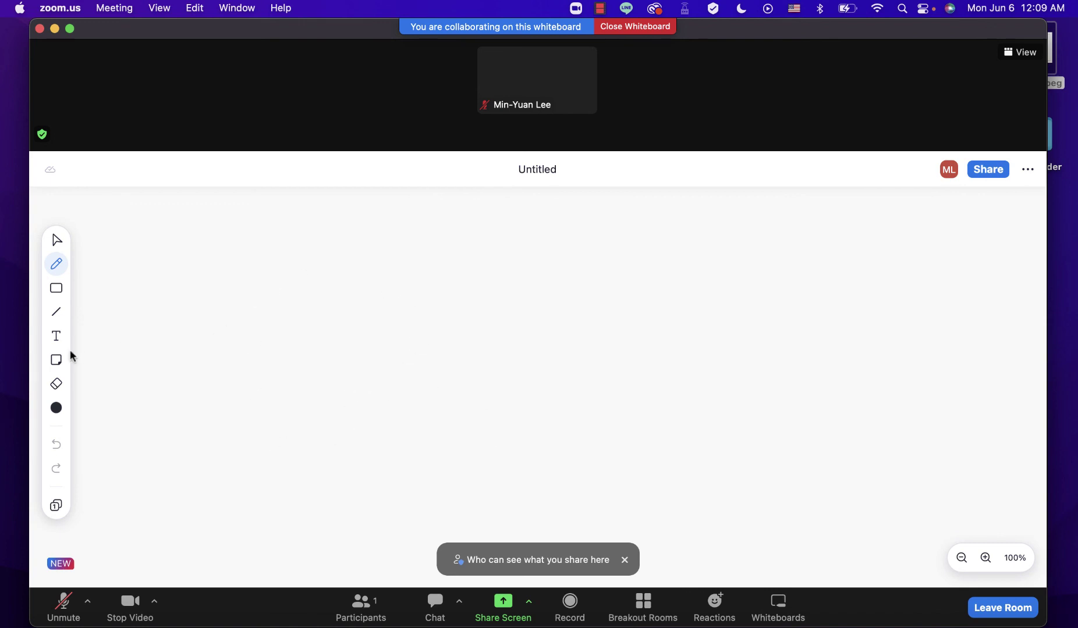
Draw an empty rectangle left of the board centre and bring up the PDF/PNG export options
{"action": "left_click", "coordinate": [56, 291]}
{"action": "left_click_drag", "start_coordinate": [301, 330], "coordinate": [433, 366]}
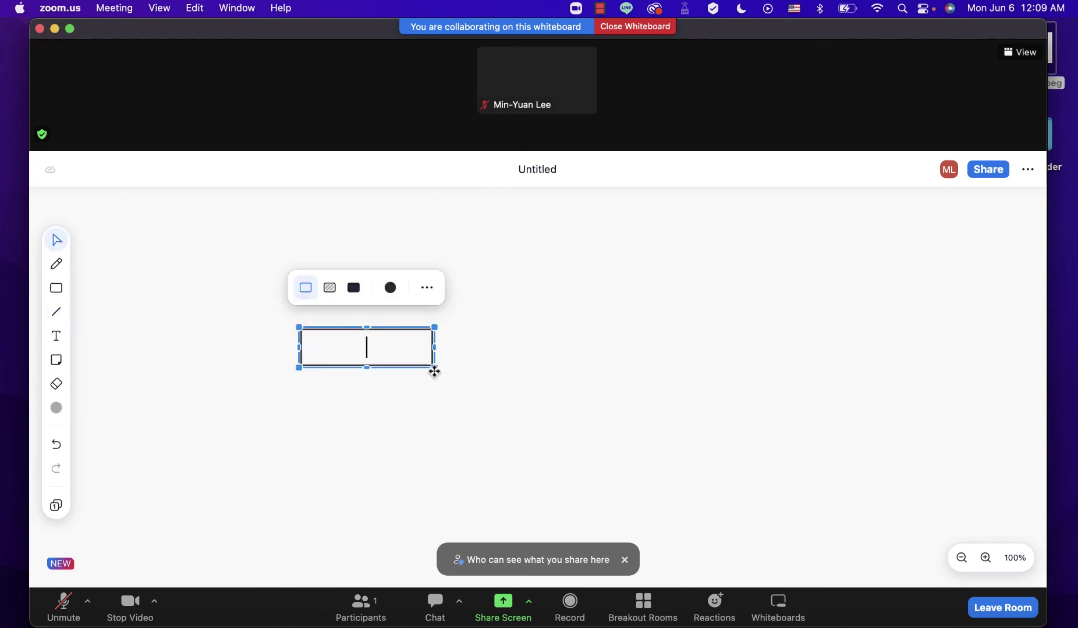
{"action": "left_click", "coordinate": [494, 337]}
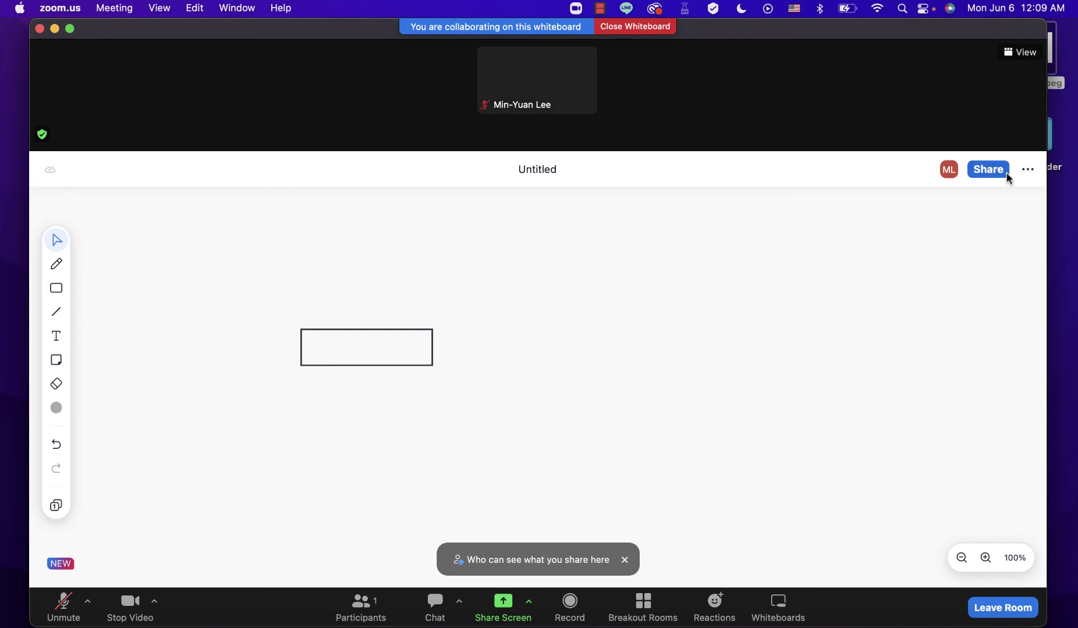
{"action": "left_click", "coordinate": [1028, 173]}
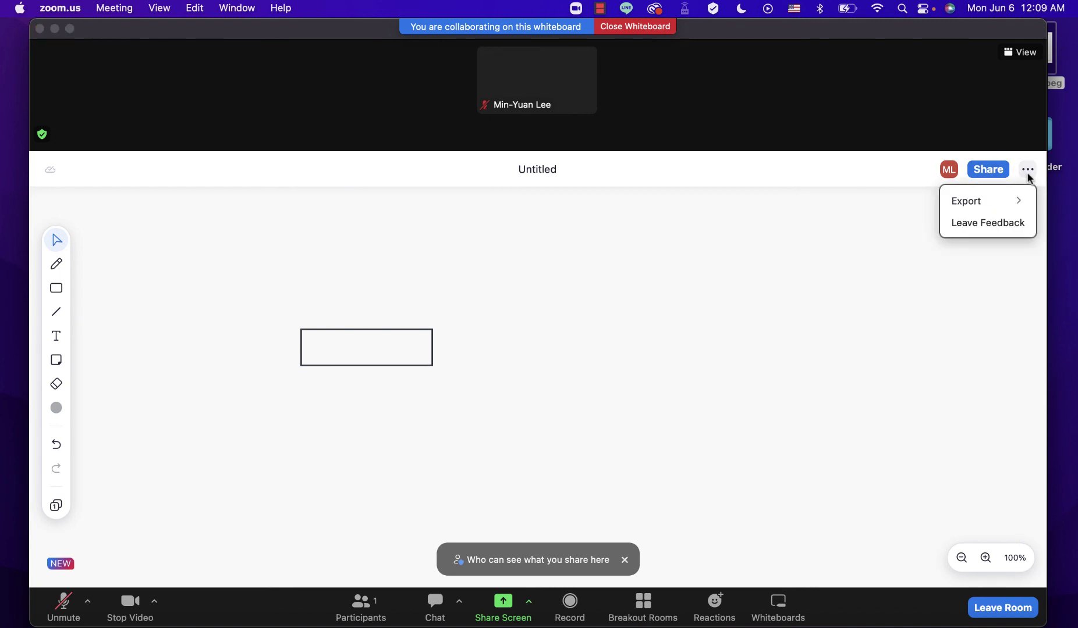
{"action": "mouse_move", "coordinate": [1005, 201]}
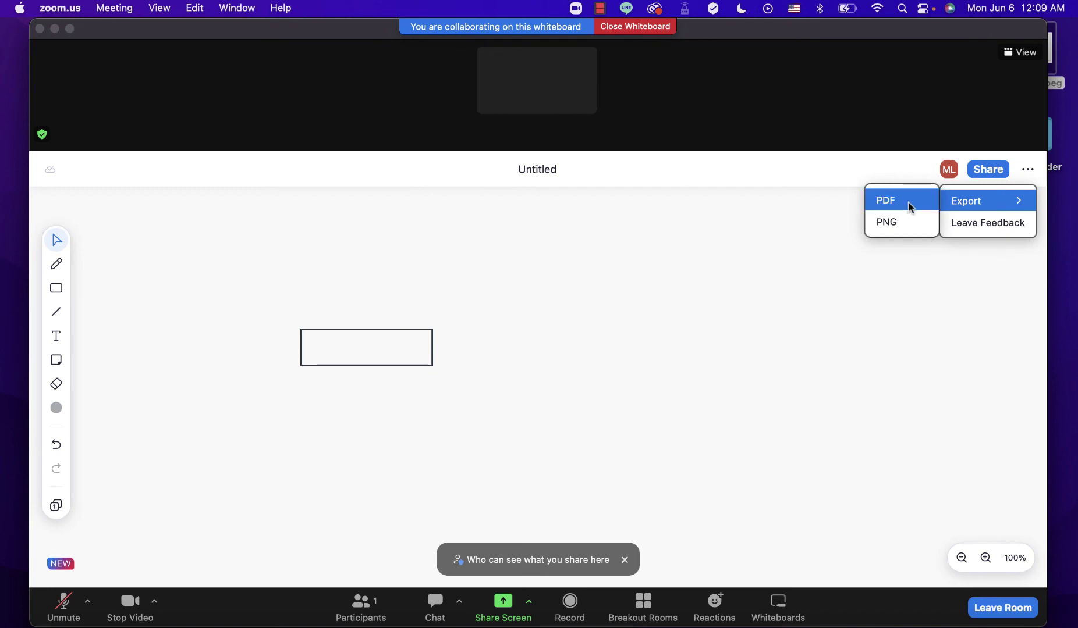